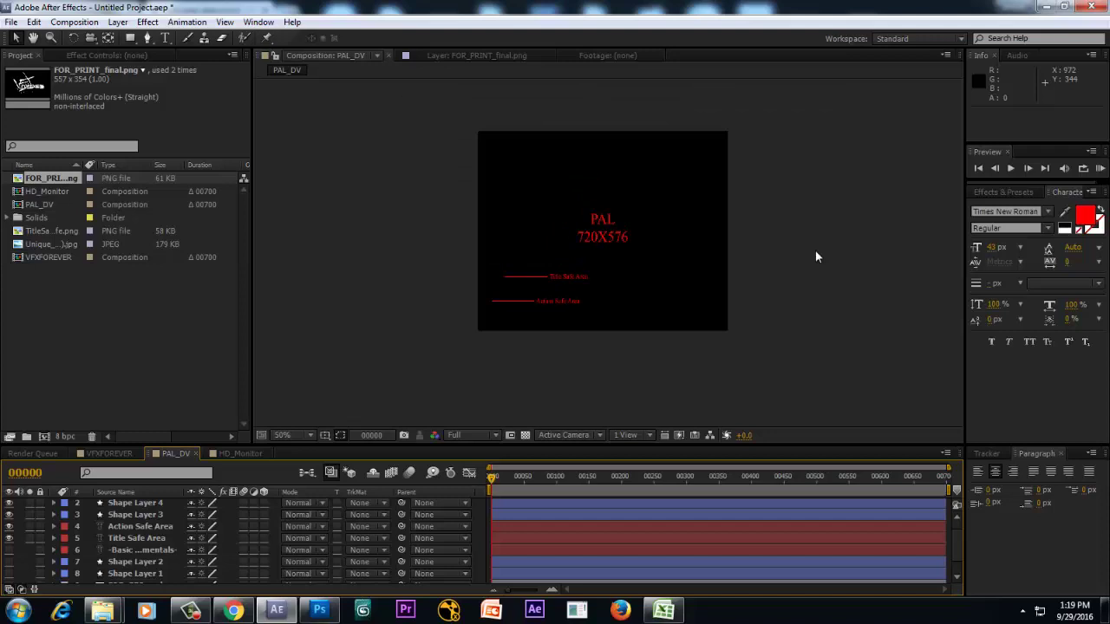
Turn on the title/action-safe guides in the PAL_DV viewer, checking them at 100% and 50% zoom
key(apostrophe)
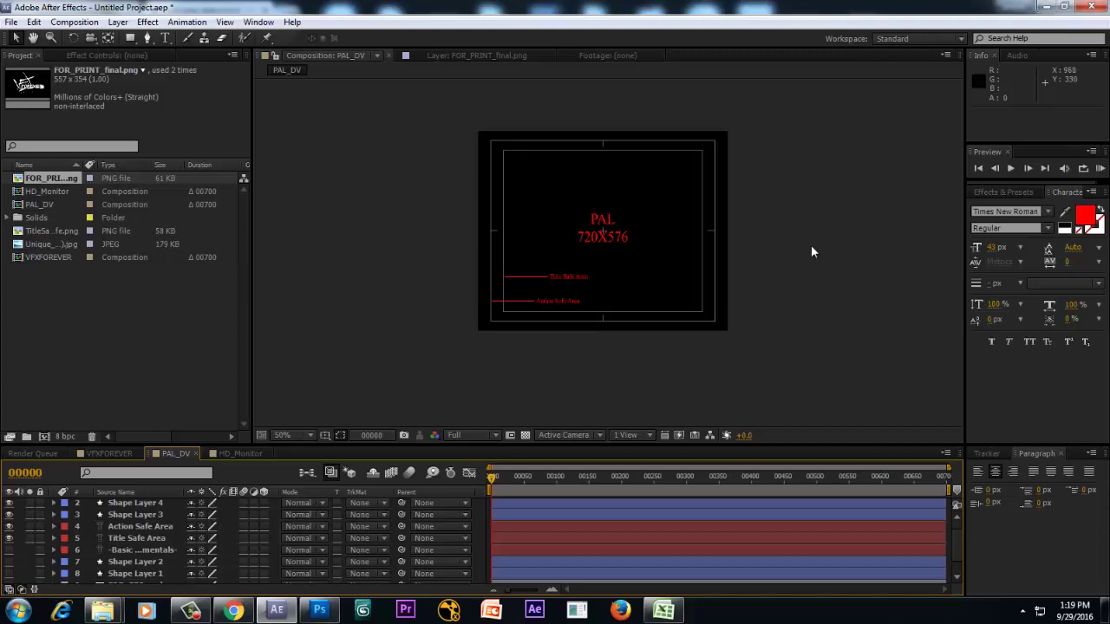
key(period)
key(comma)
key(period)
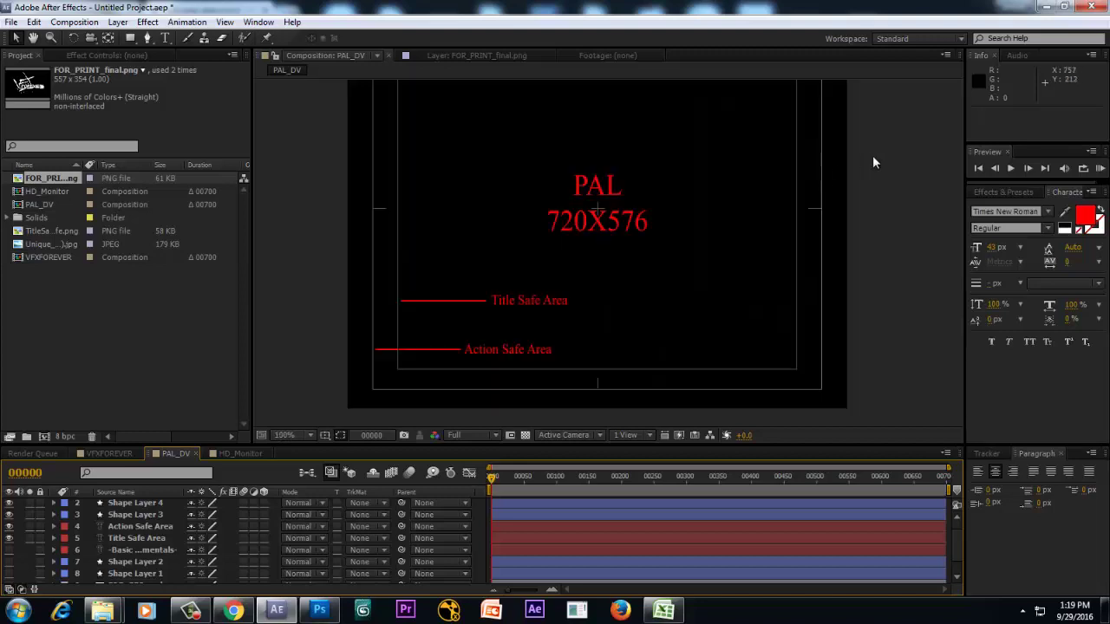
key(comma)
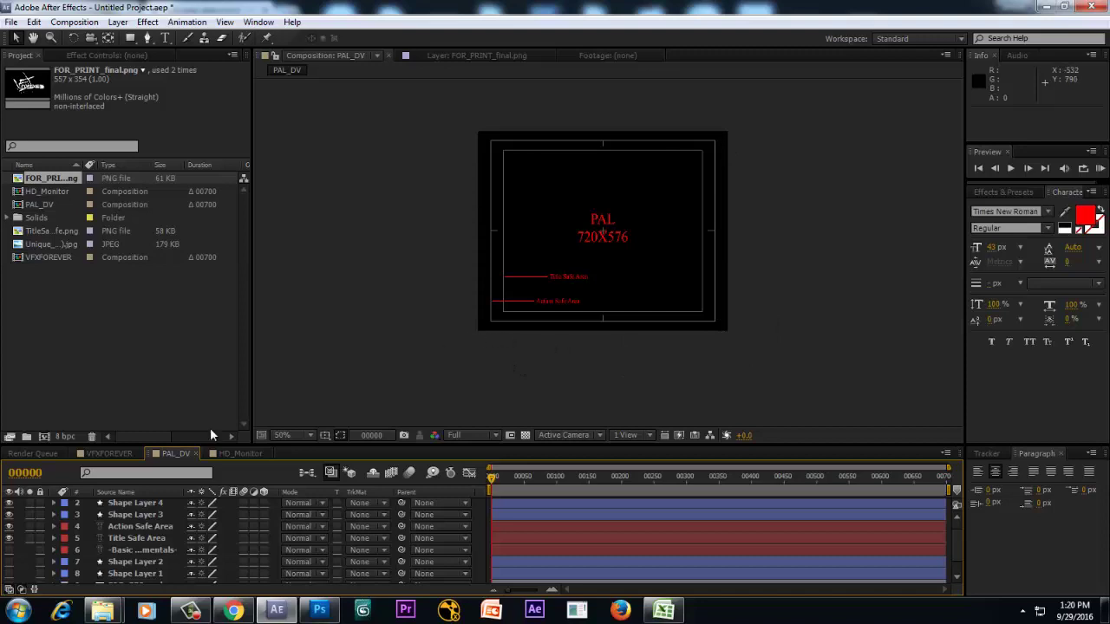
right_click(479, 505)
click(529, 393)
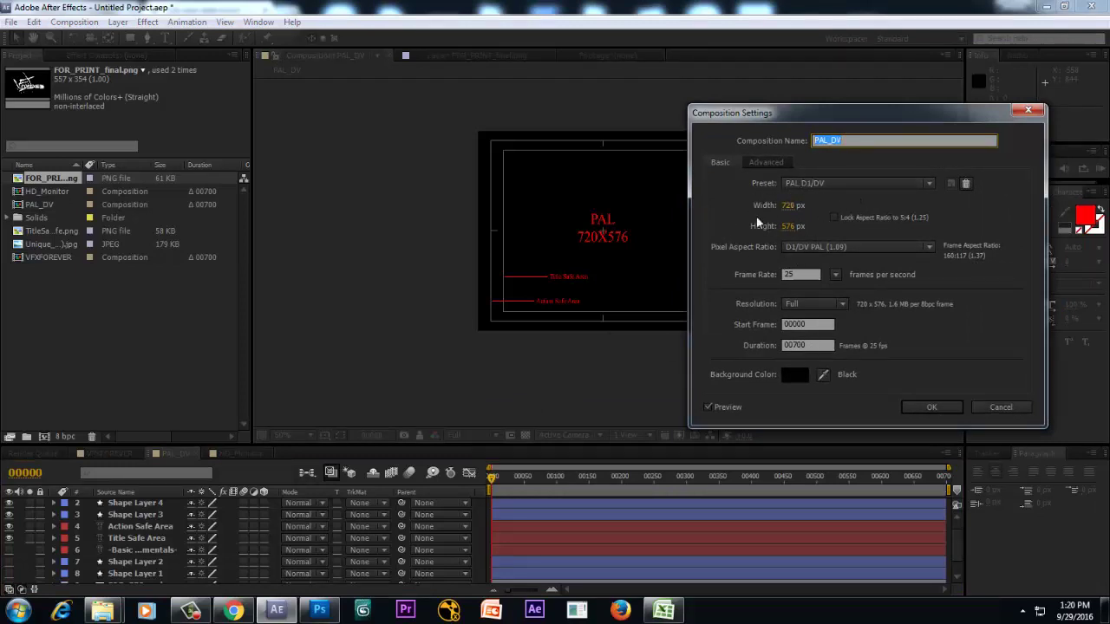
click(928, 410)
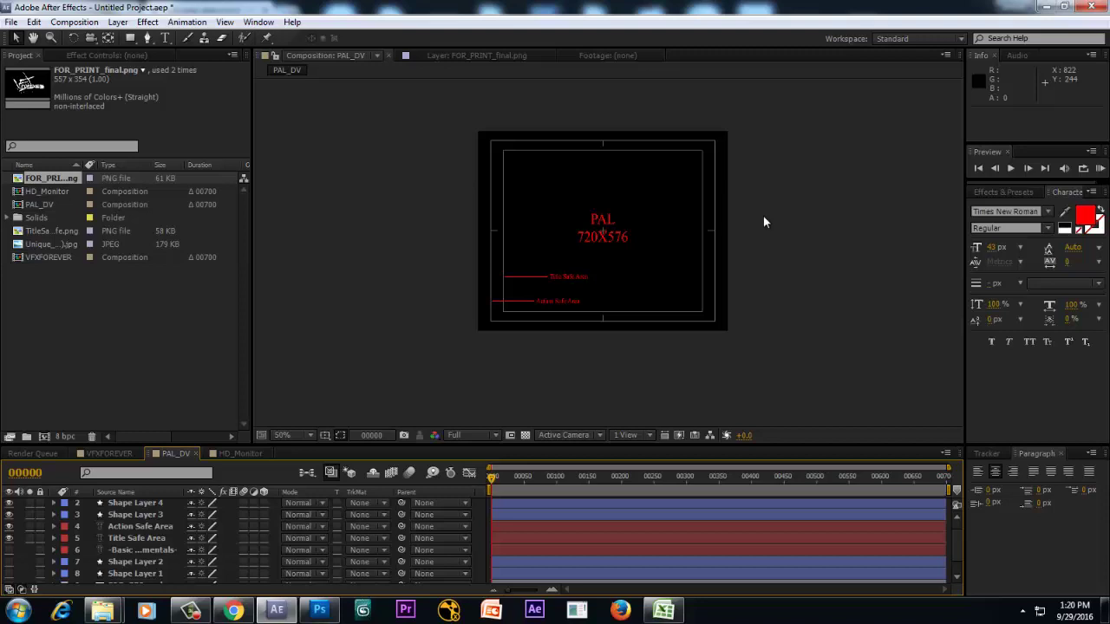
key(period)
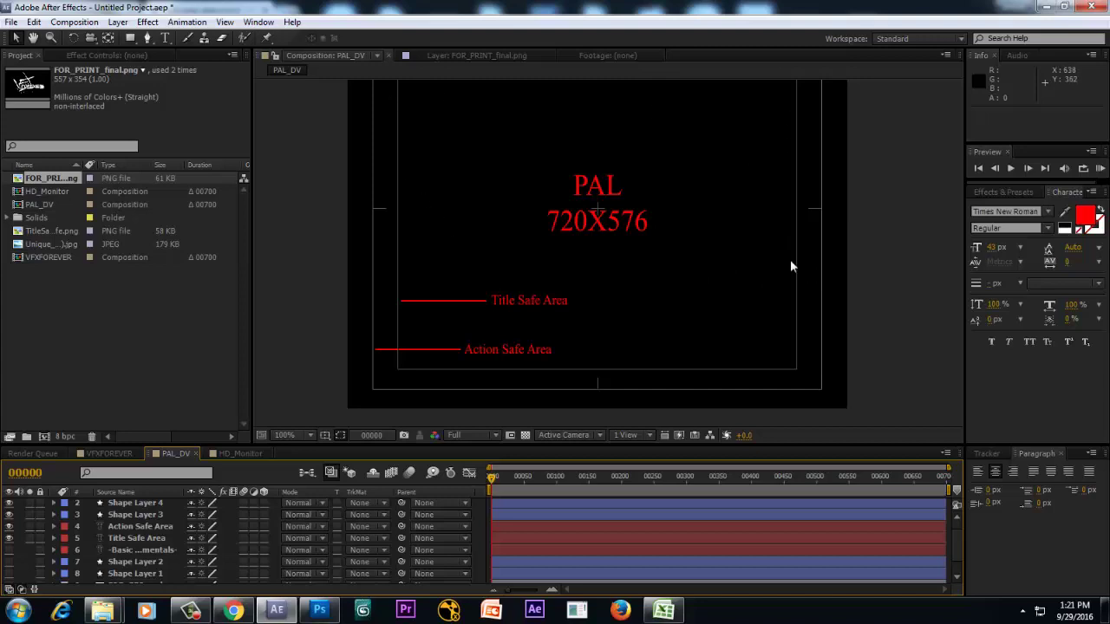
key(comma)
key(period)
key(comma)
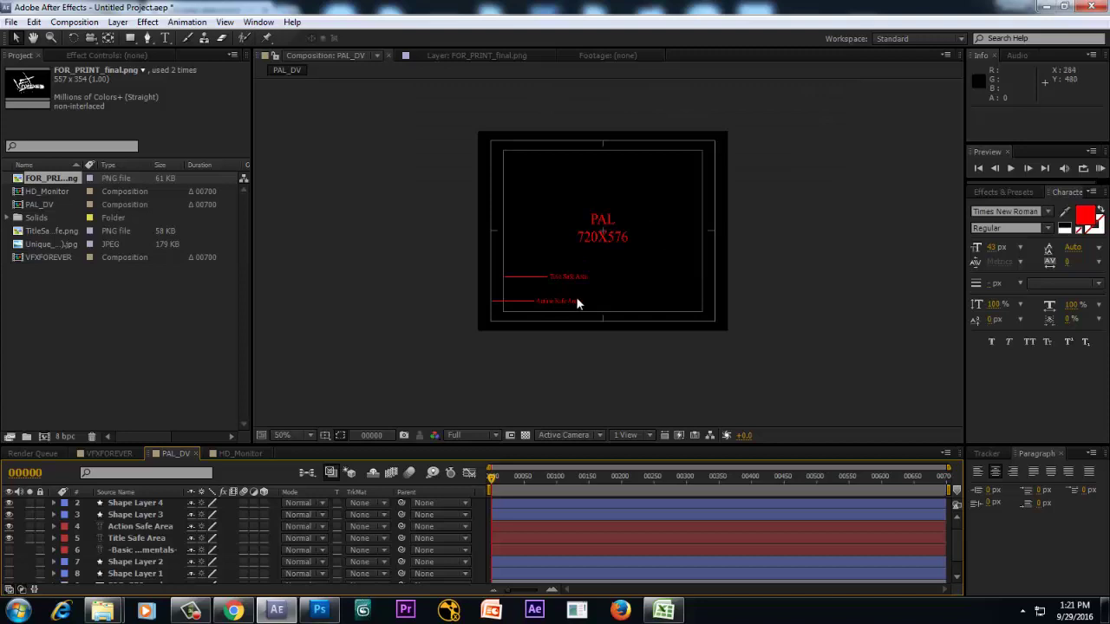
key(apostrophe)
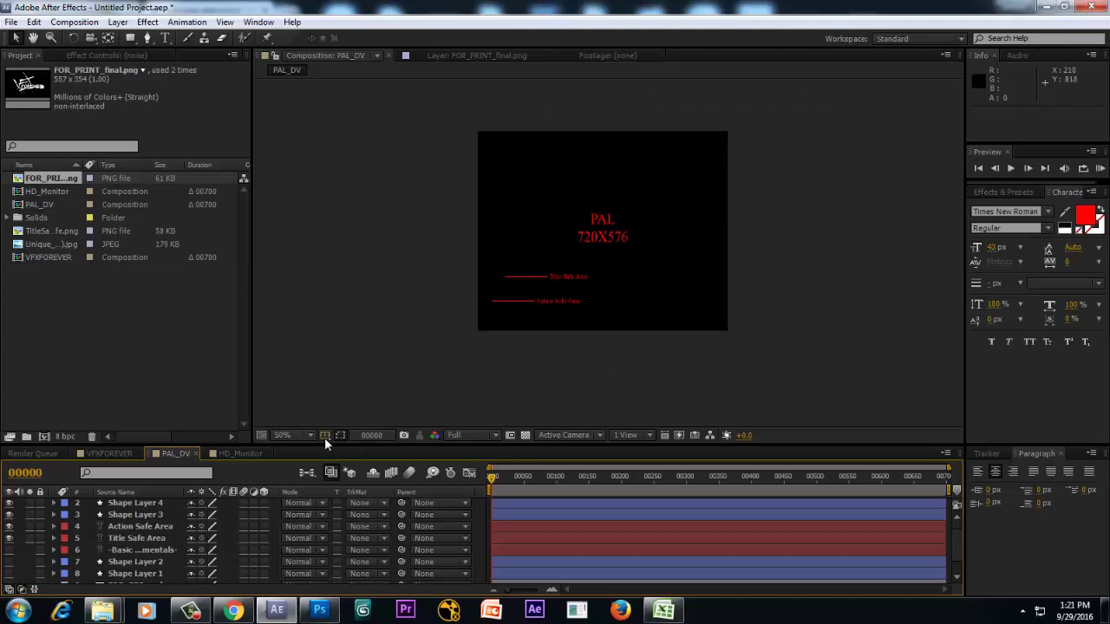
click(324, 435)
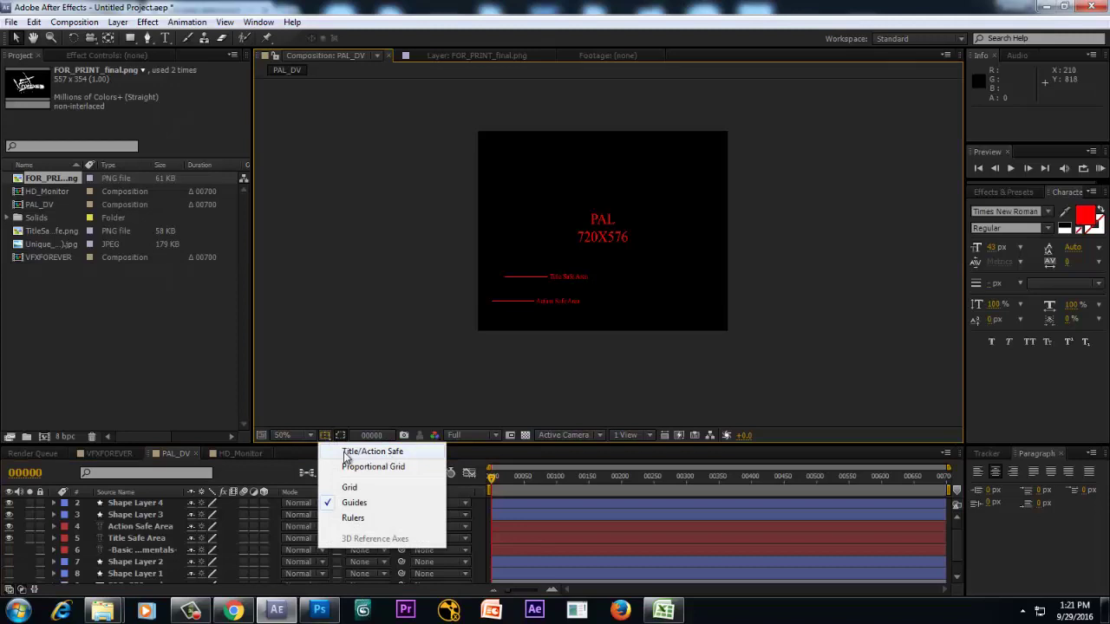
click(373, 453)
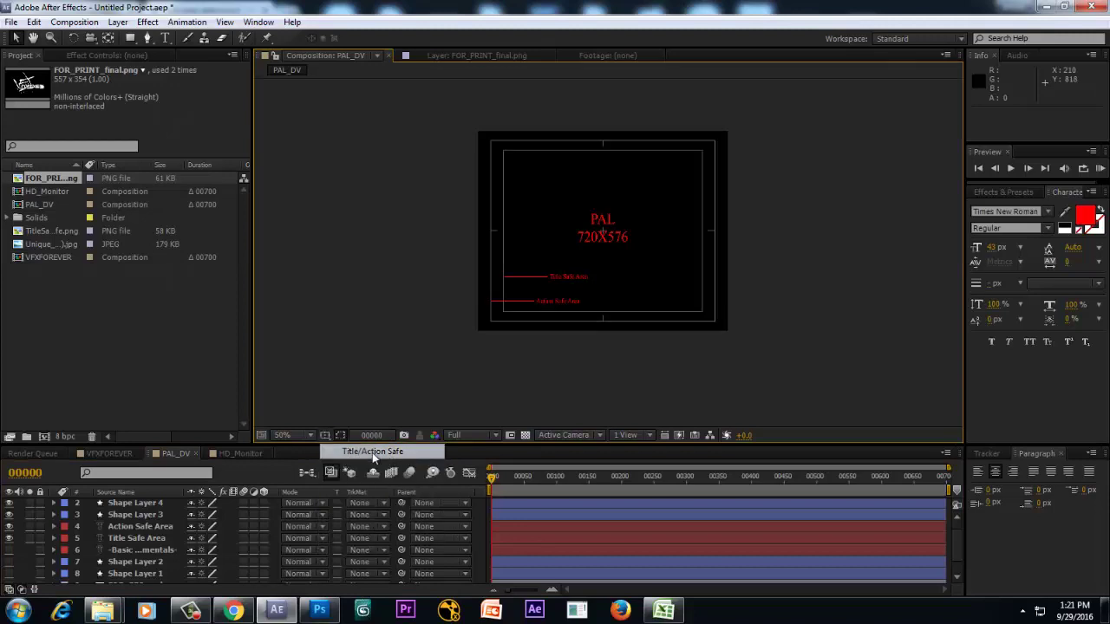
key(period)
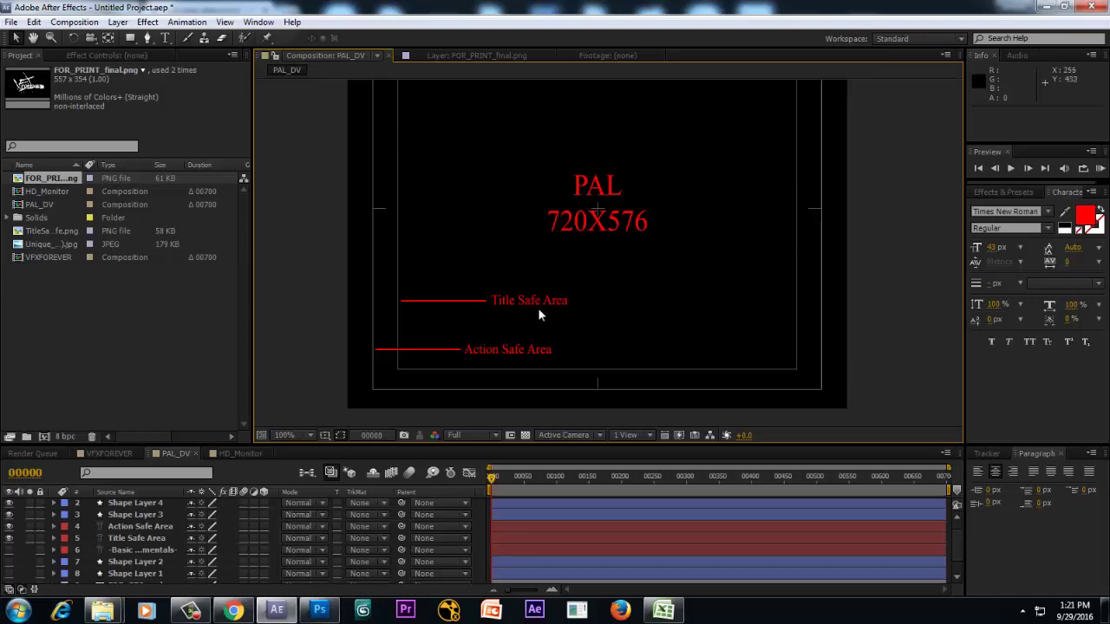
scroll(475, 265, down, 1)
scroll(526, 314, up, 1)
key(comma)
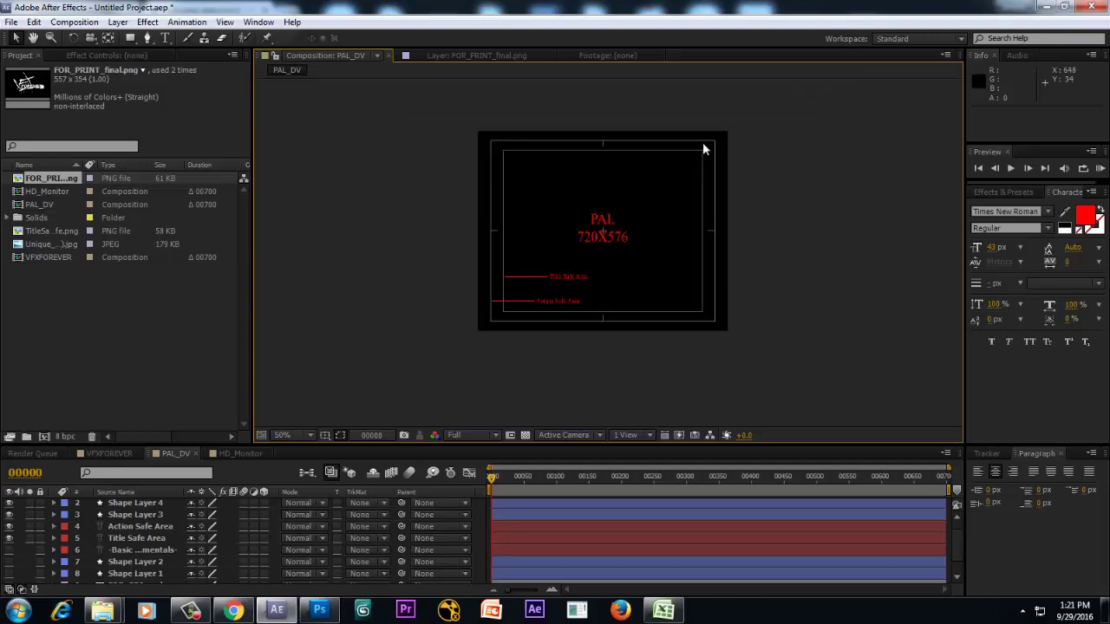
key(period)
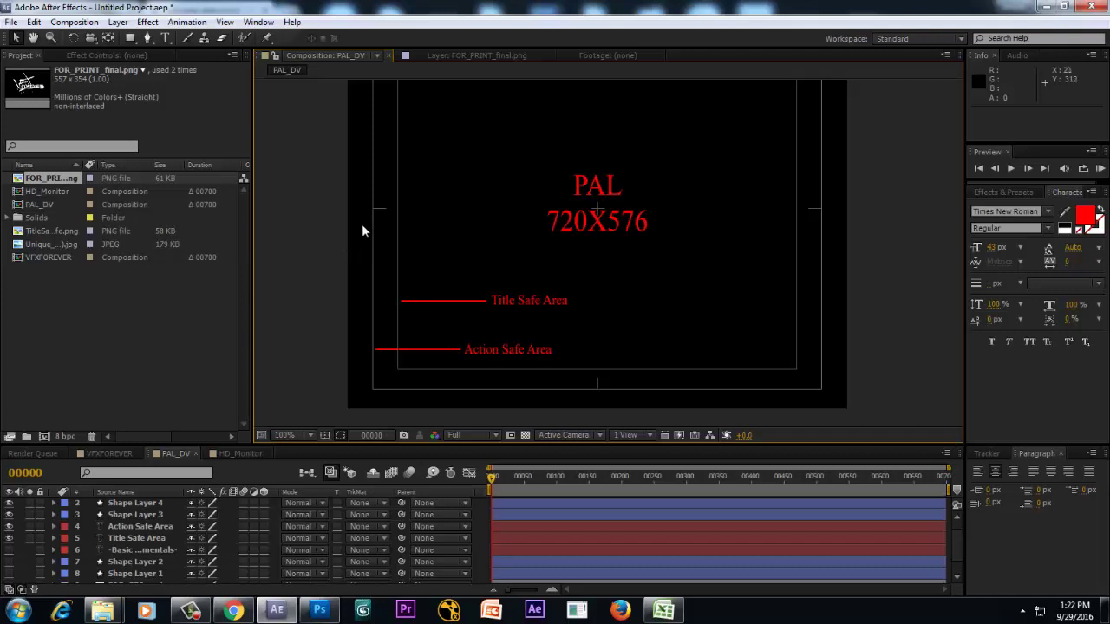
key(comma)
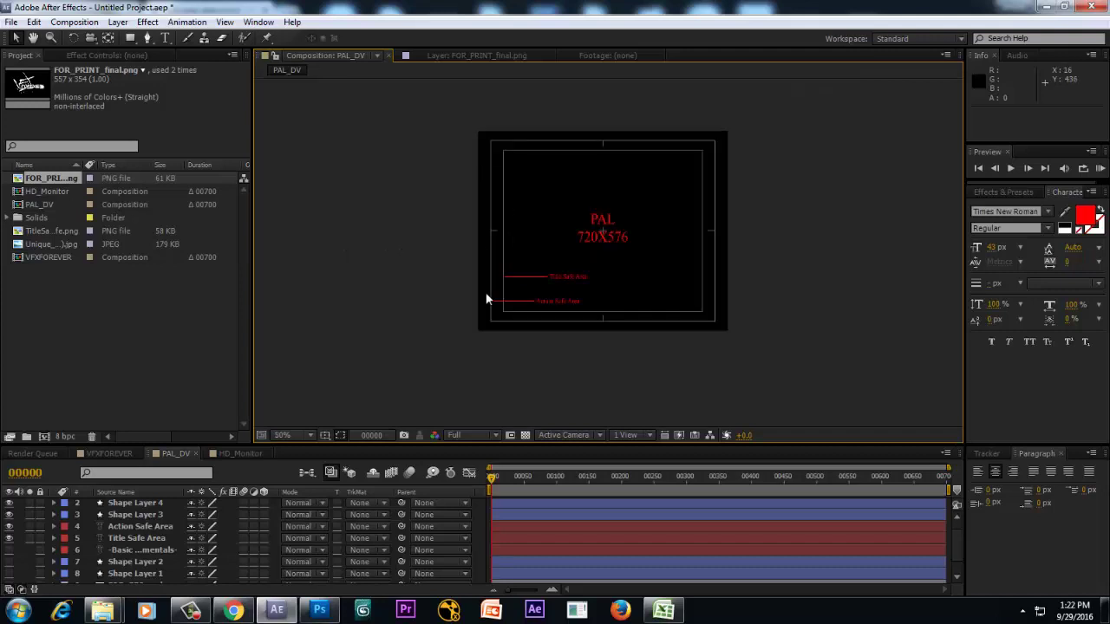
key(period)
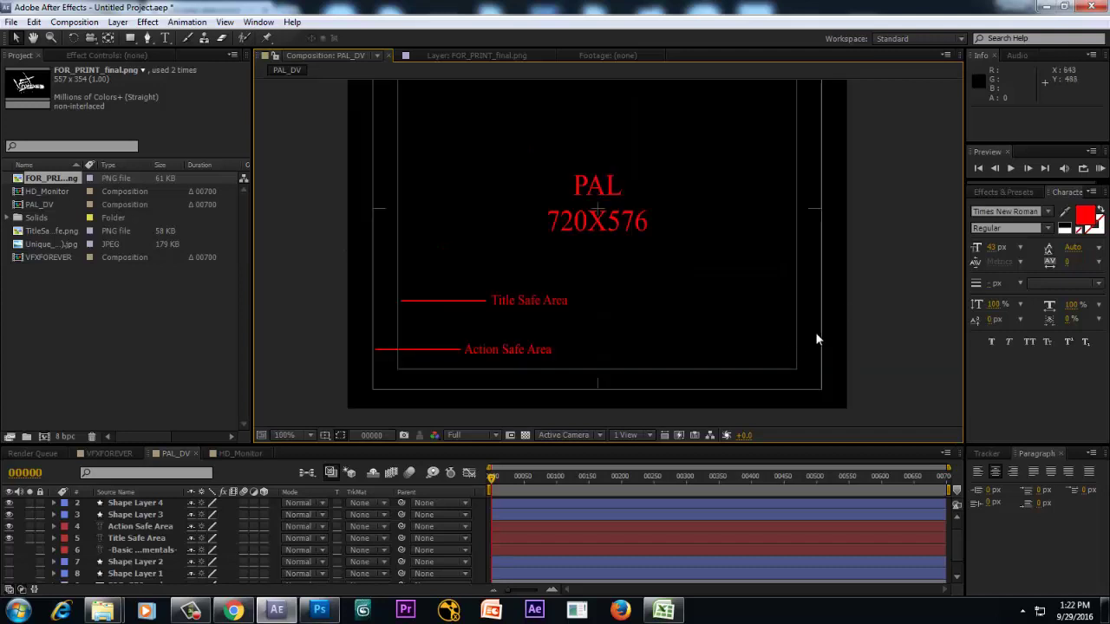
key(comma)
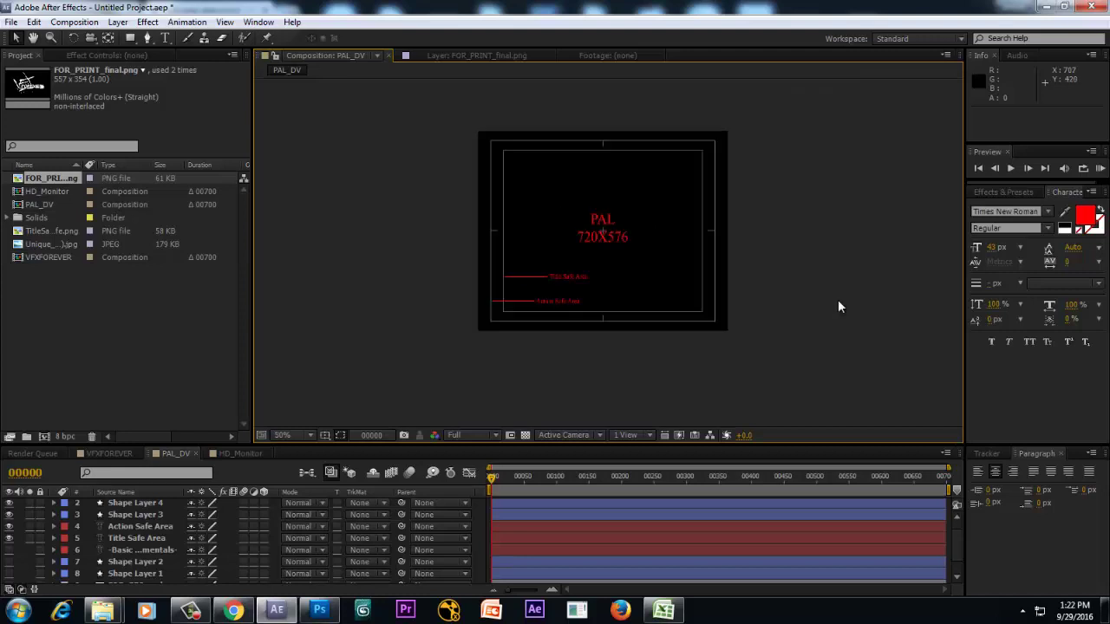
key(period)
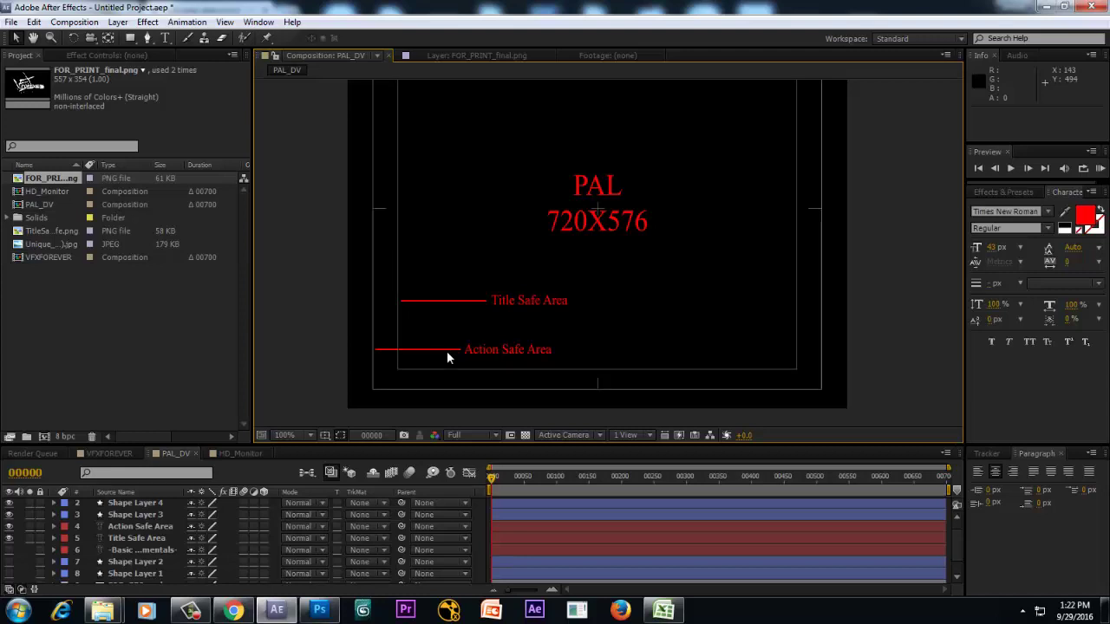
key(comma)
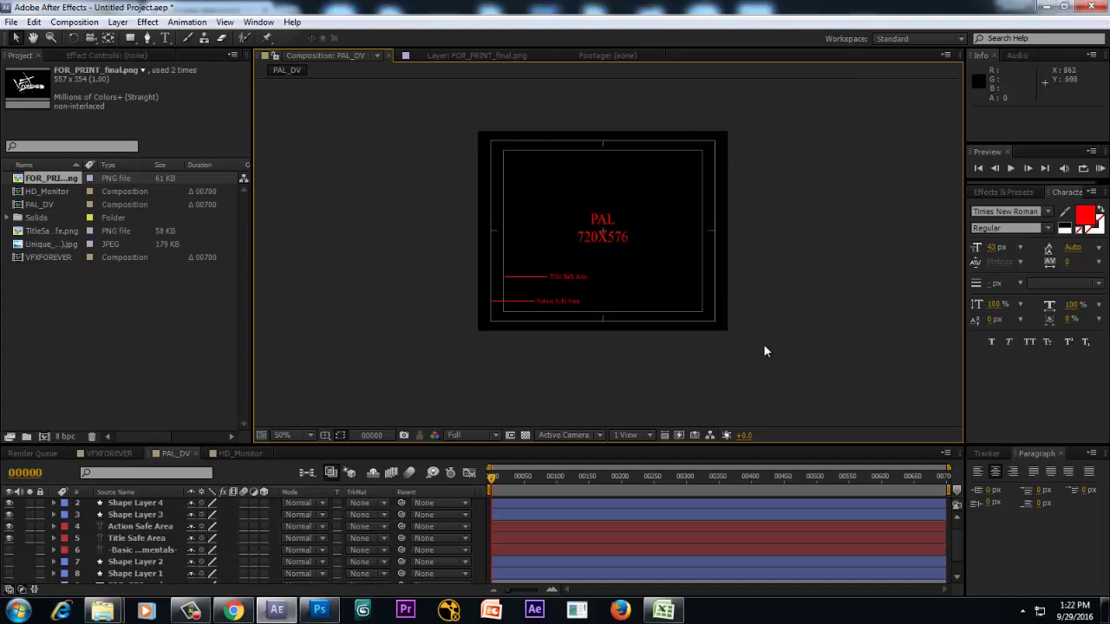
key(period)
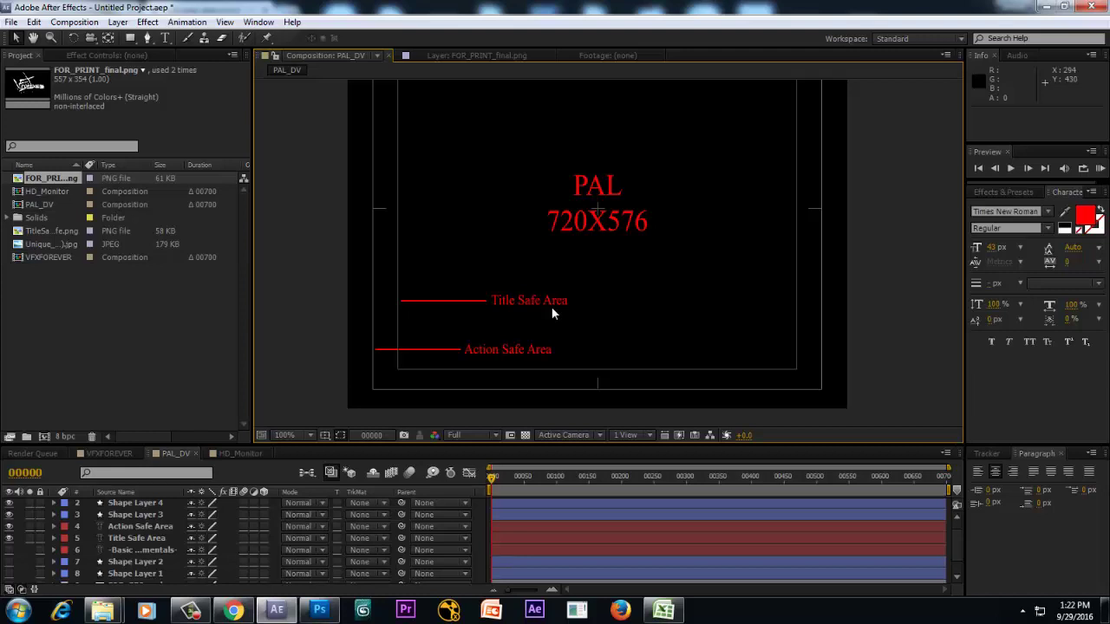
scroll(589, 301, down, 2)
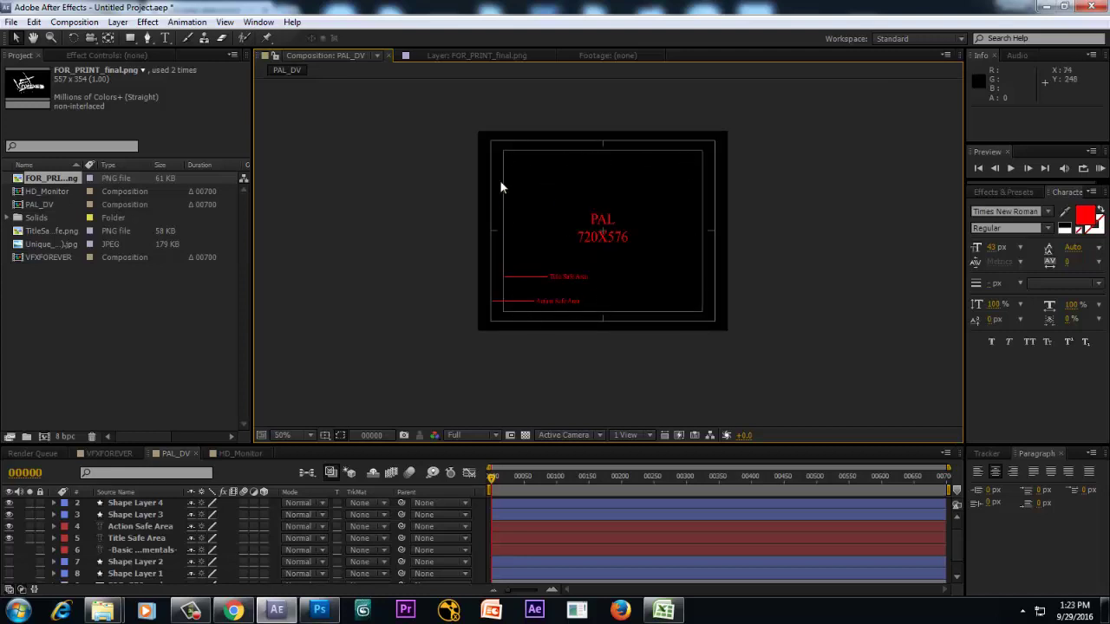
key(slash)
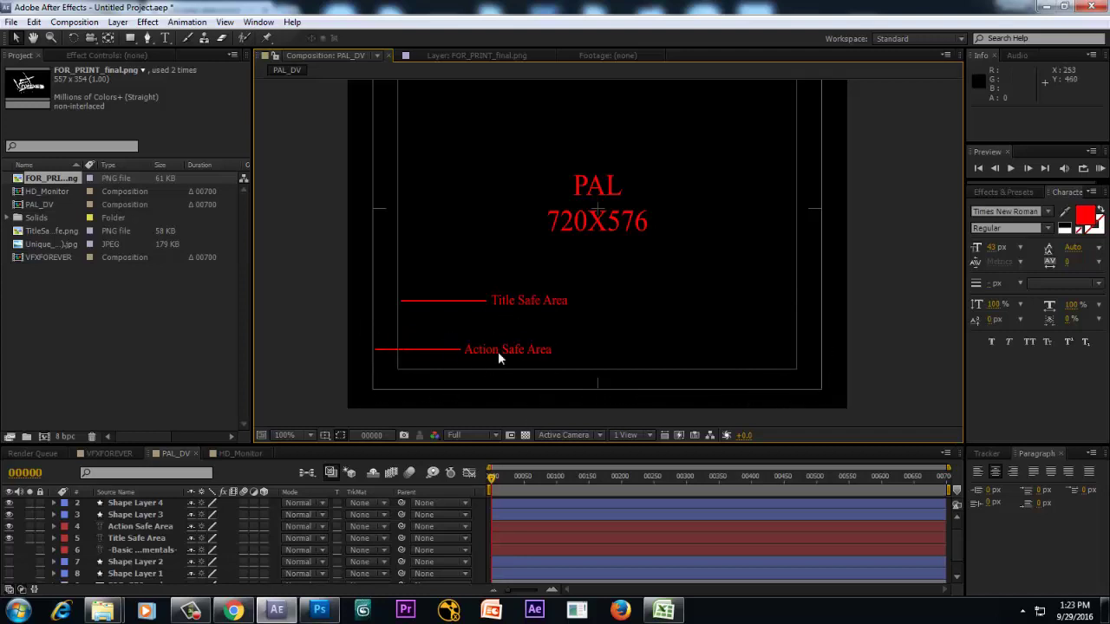
scroll(616, 234, down, 2)
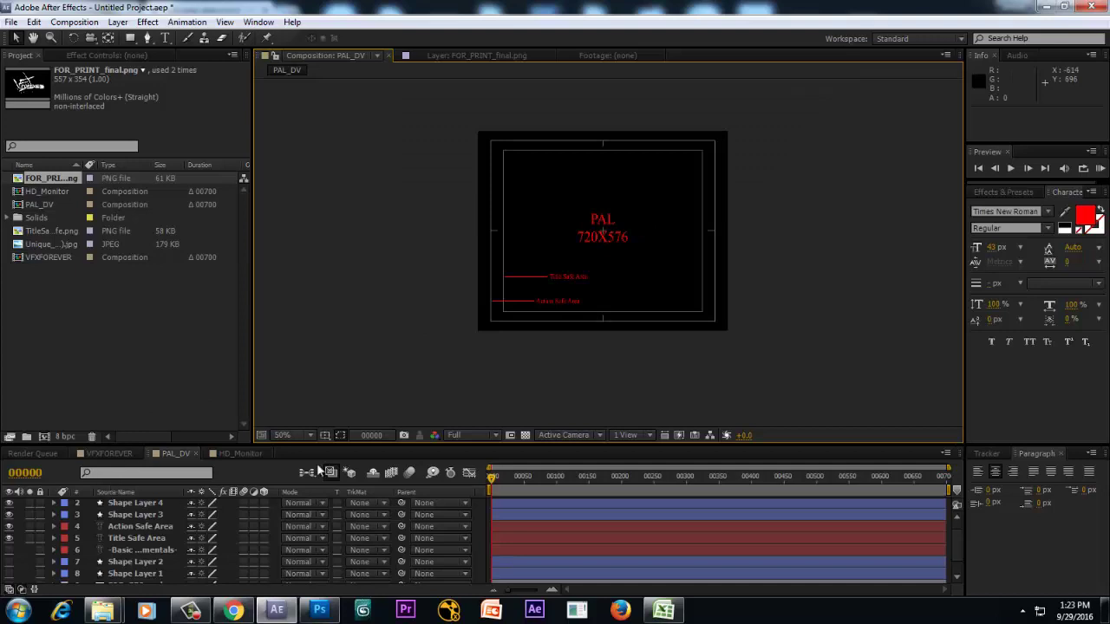
Open the HD_Monitor composition and confirm its 1920x1080 settings without changes
click(240, 452)
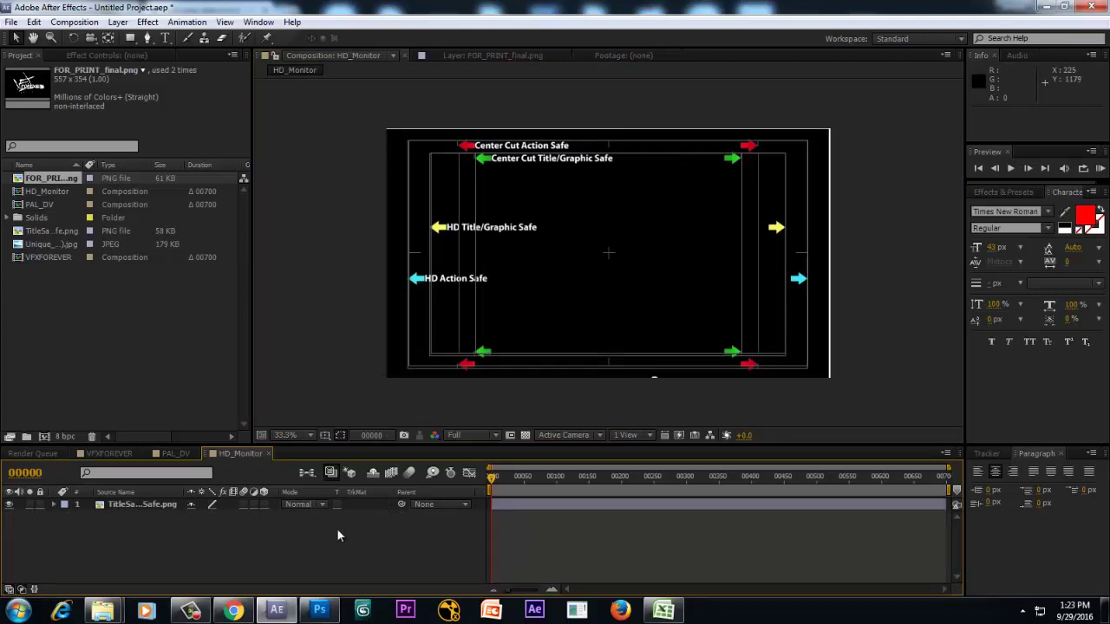
right_click(291, 535)
click(381, 357)
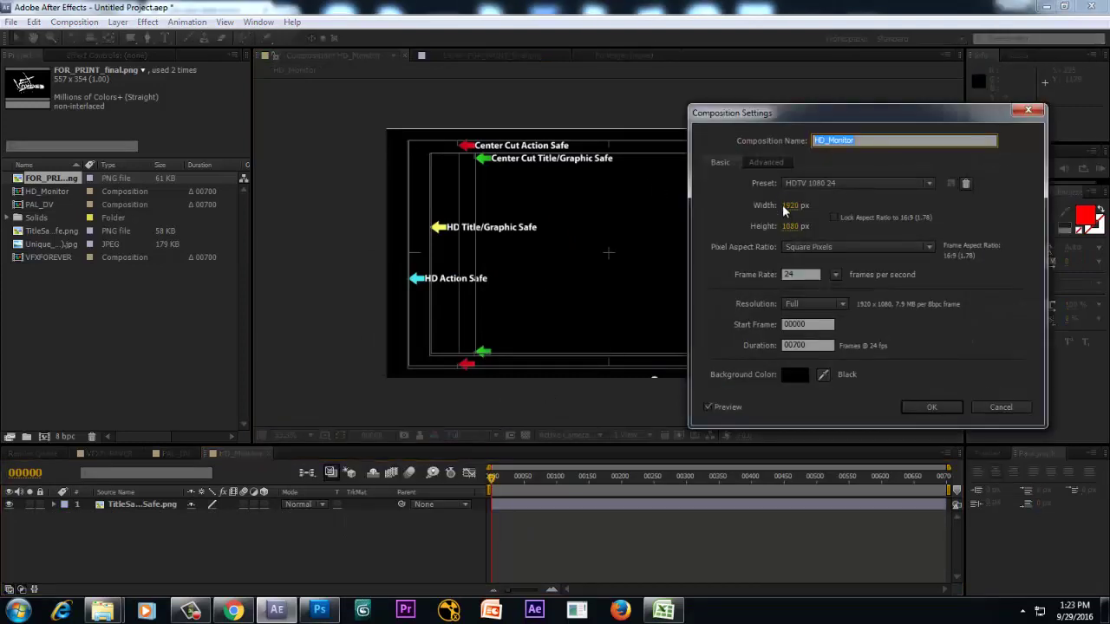
click(931, 407)
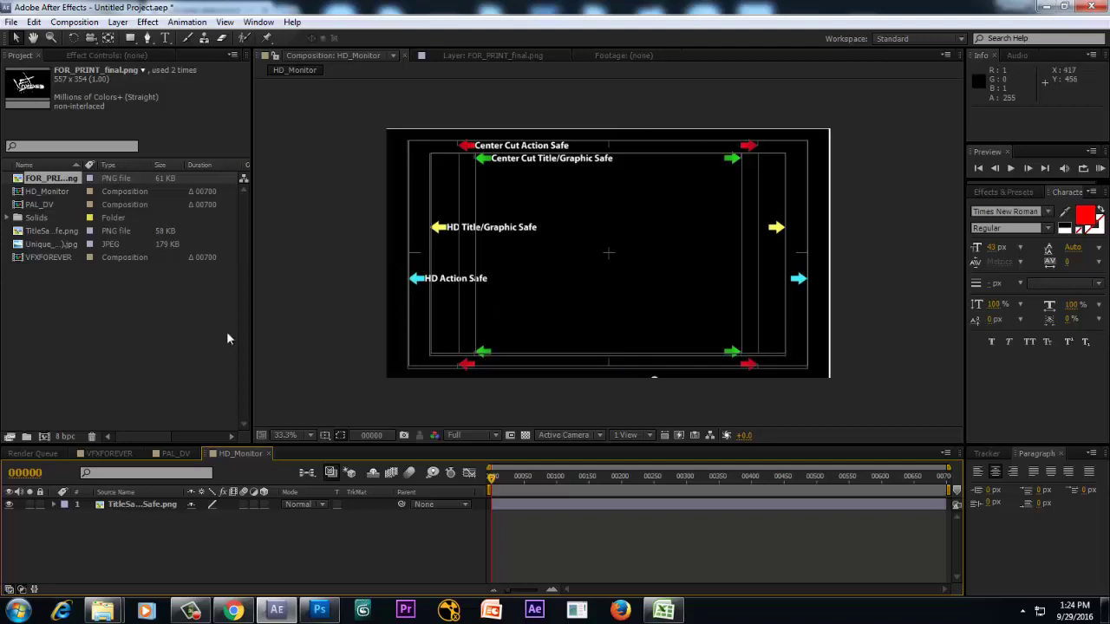
Create a new composition, Comp 1, using the HDTV 1080 24 preset (1920×1080)
click(44, 436)
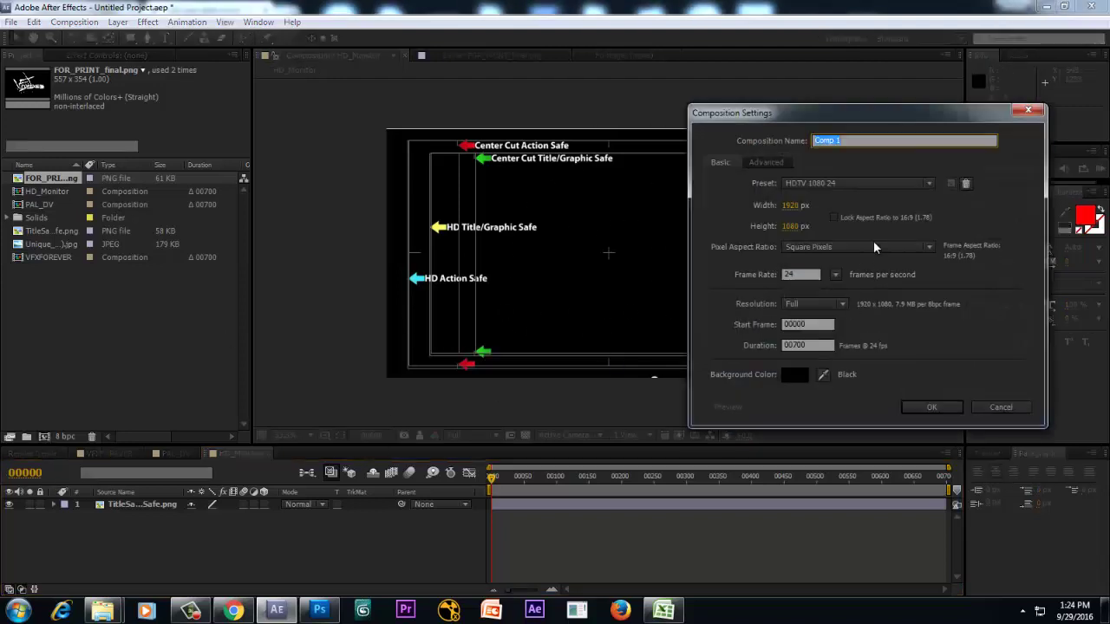
click(811, 180)
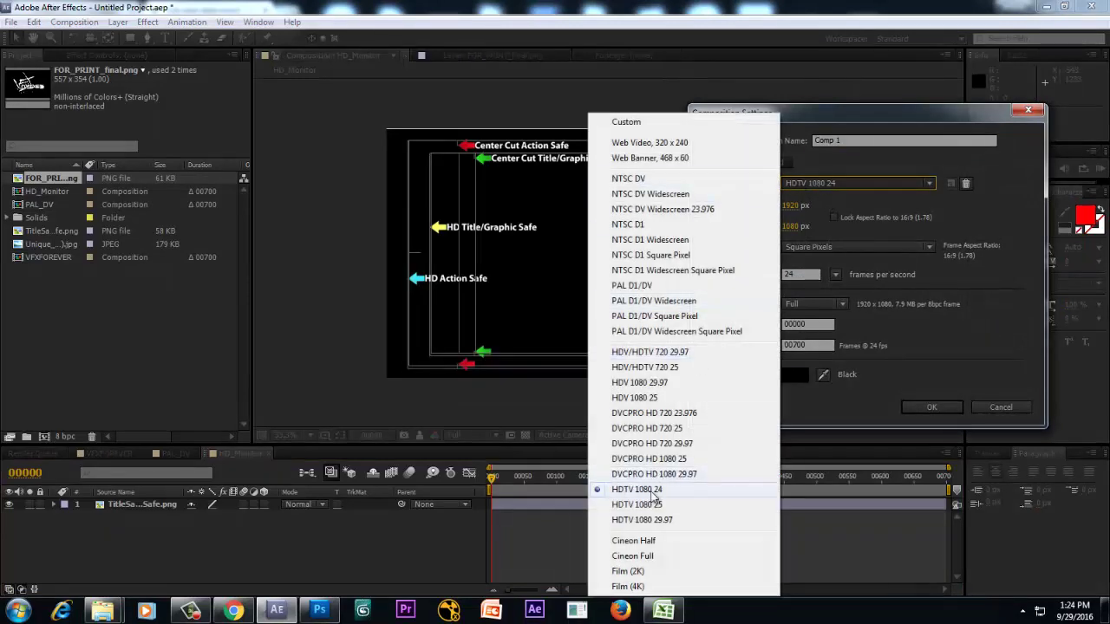
click(642, 490)
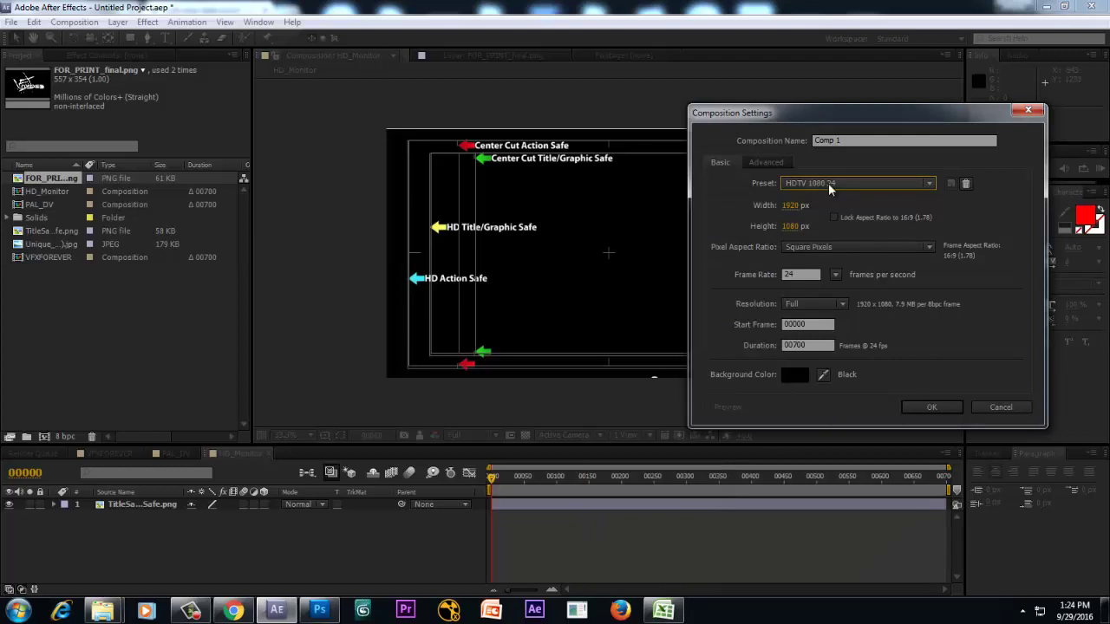
click(828, 184)
click(969, 212)
click(822, 183)
click(831, 244)
click(796, 185)
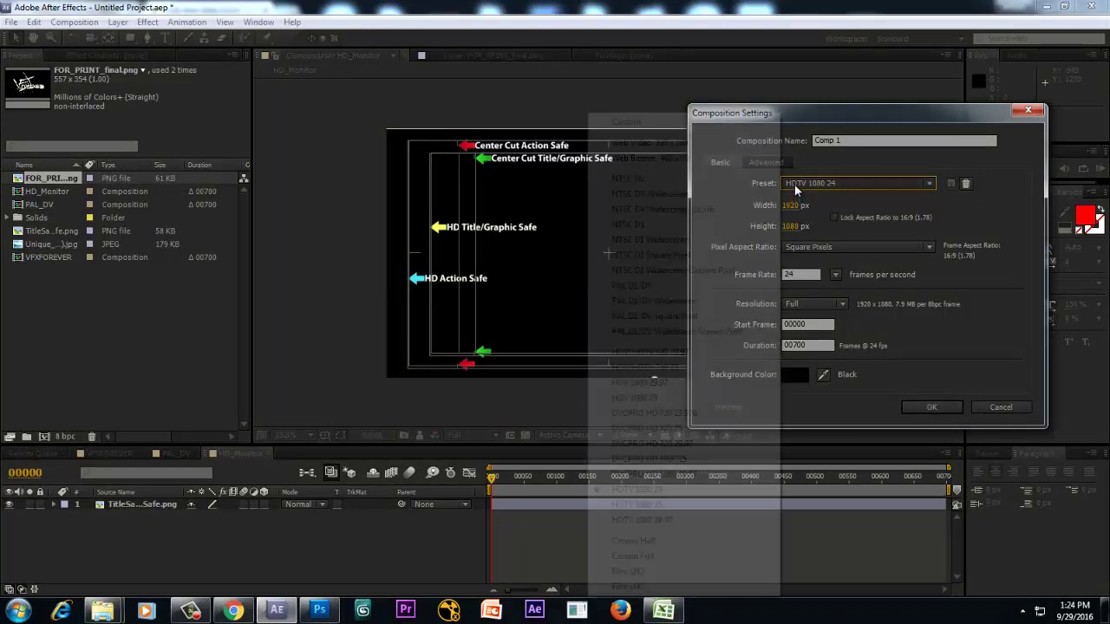
click(656, 492)
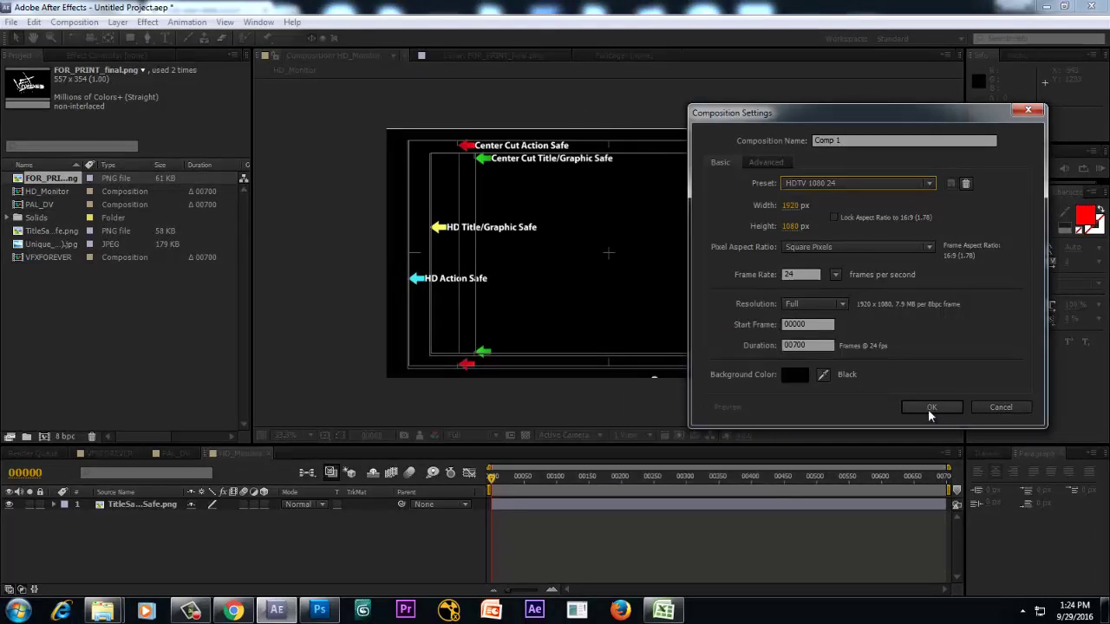
click(929, 412)
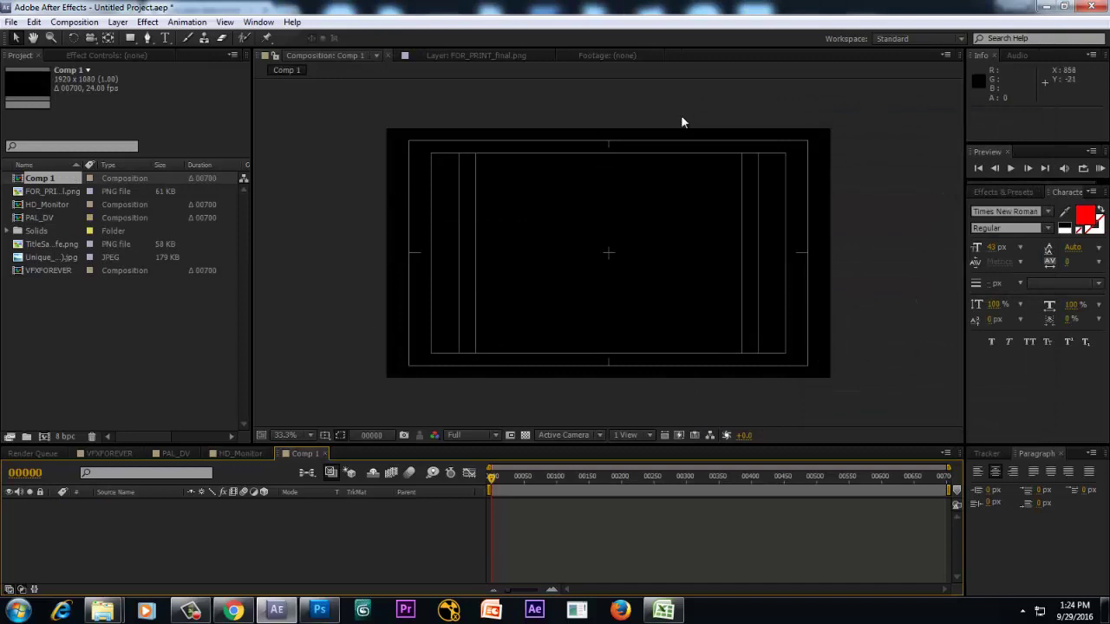
Show the title/action-safe guides over Comp 1
key(apostrophe)
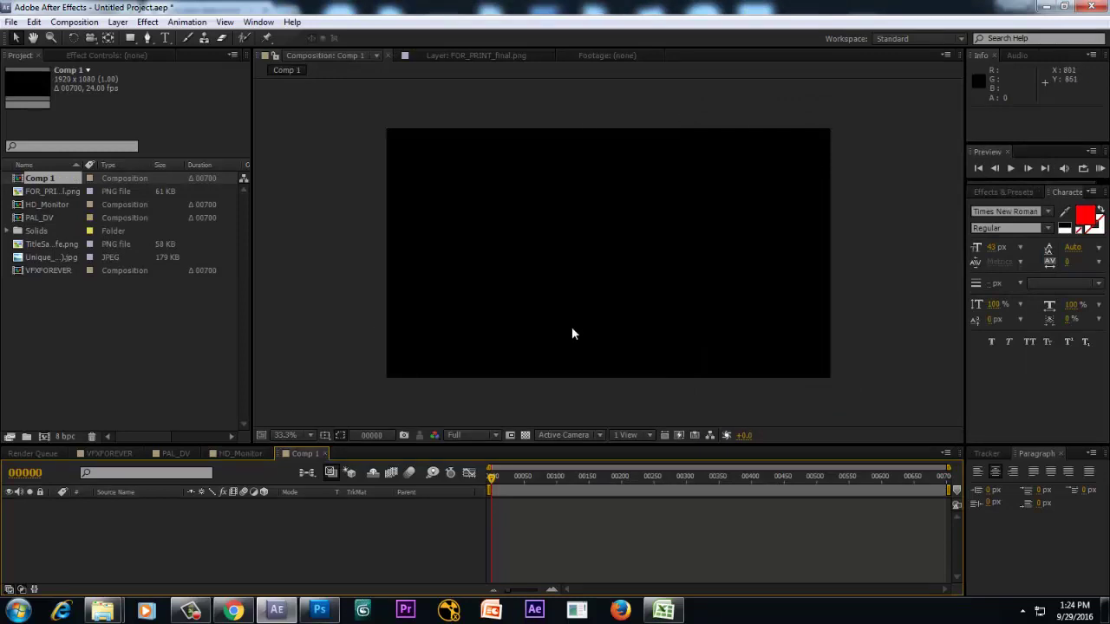
key(apostrophe)
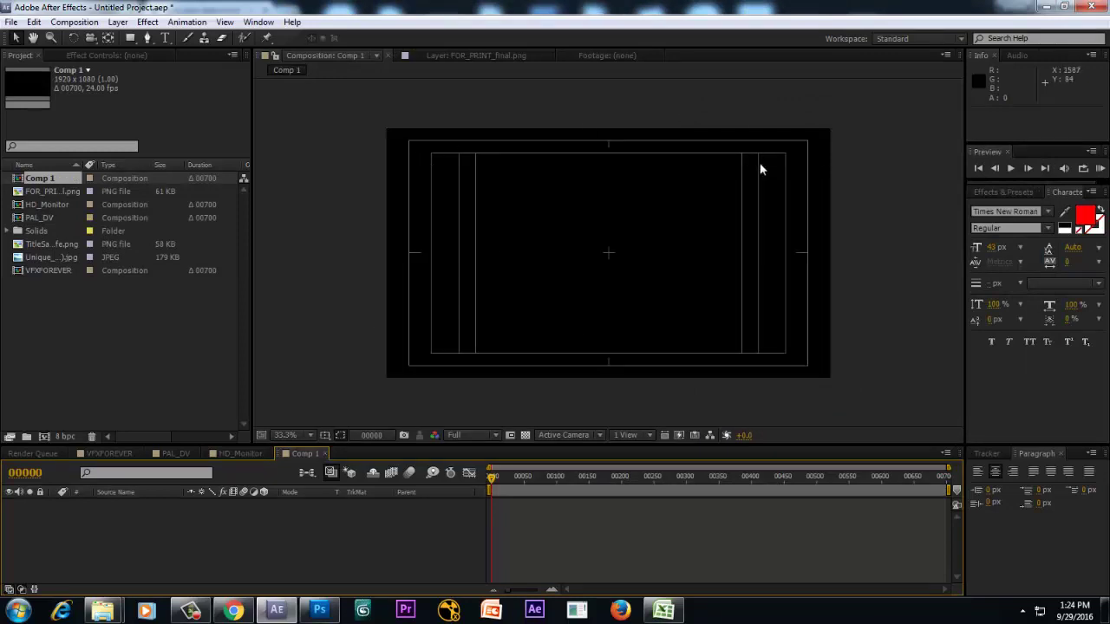
click(322, 433)
click(346, 454)
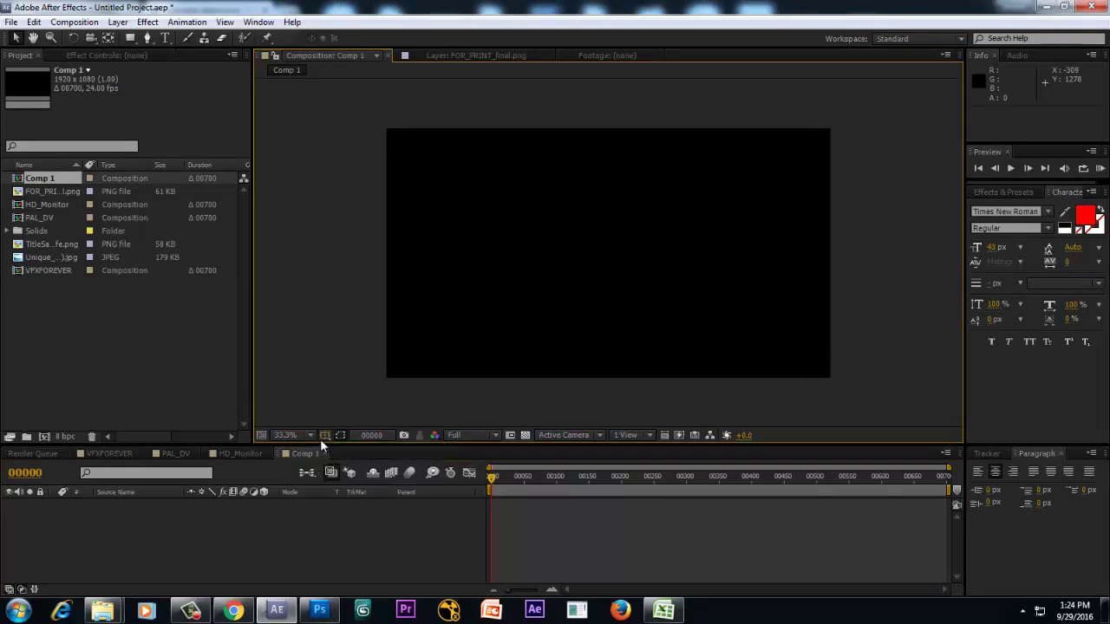
click(322, 433)
click(345, 453)
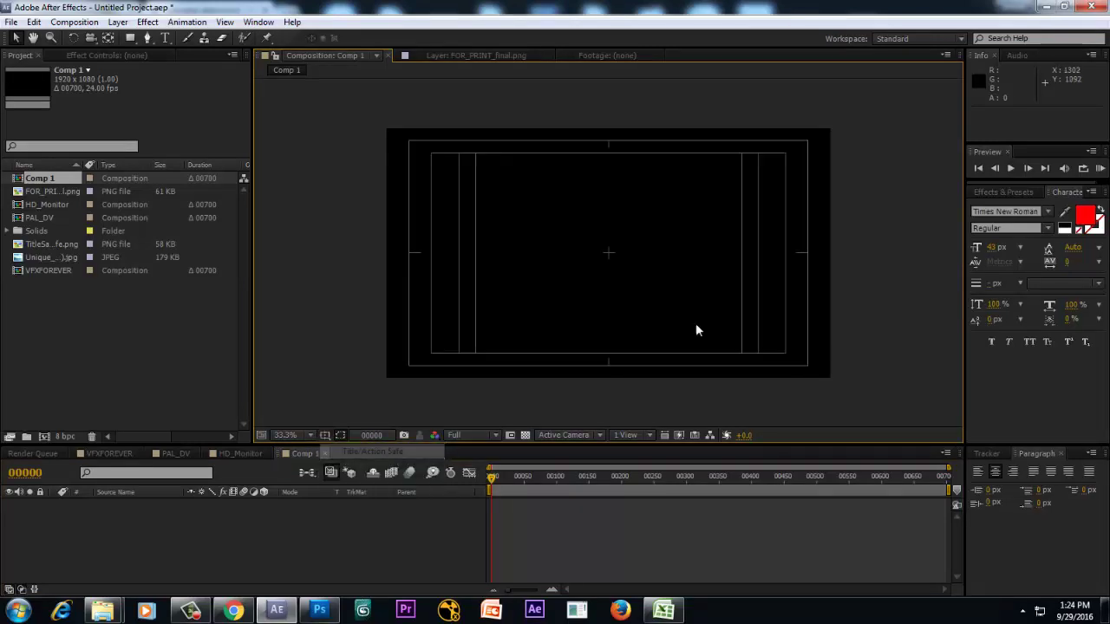
click(165, 39)
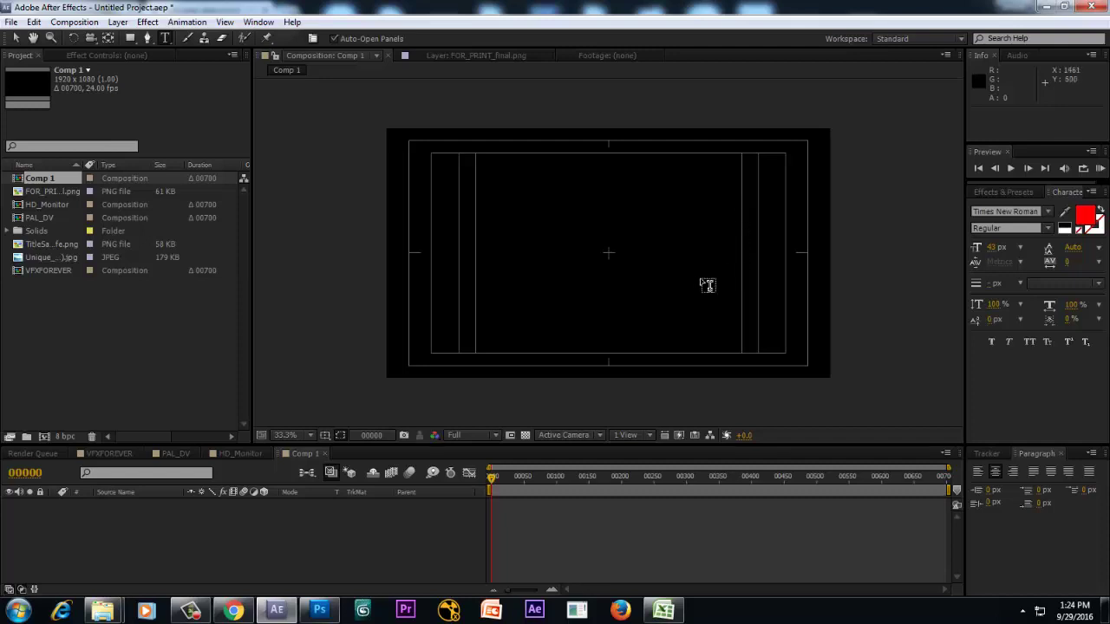
Add a text layer reading 'VFXFOREVER BLOG' near the comp centre
click(551, 249)
text(VFXFOREVER BLOG)
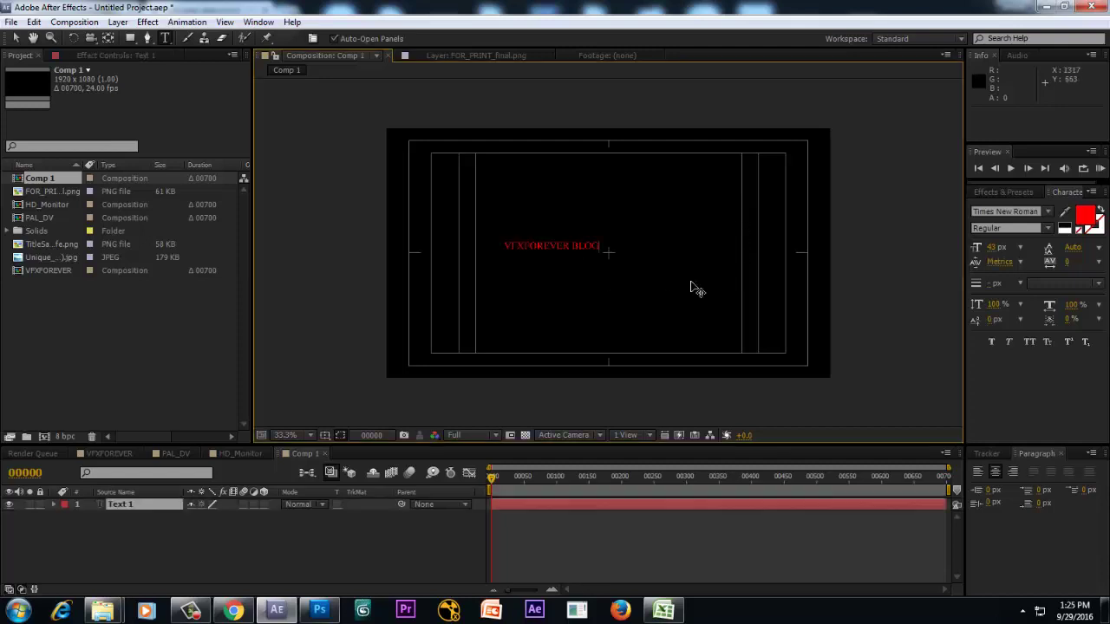
click(160, 509)
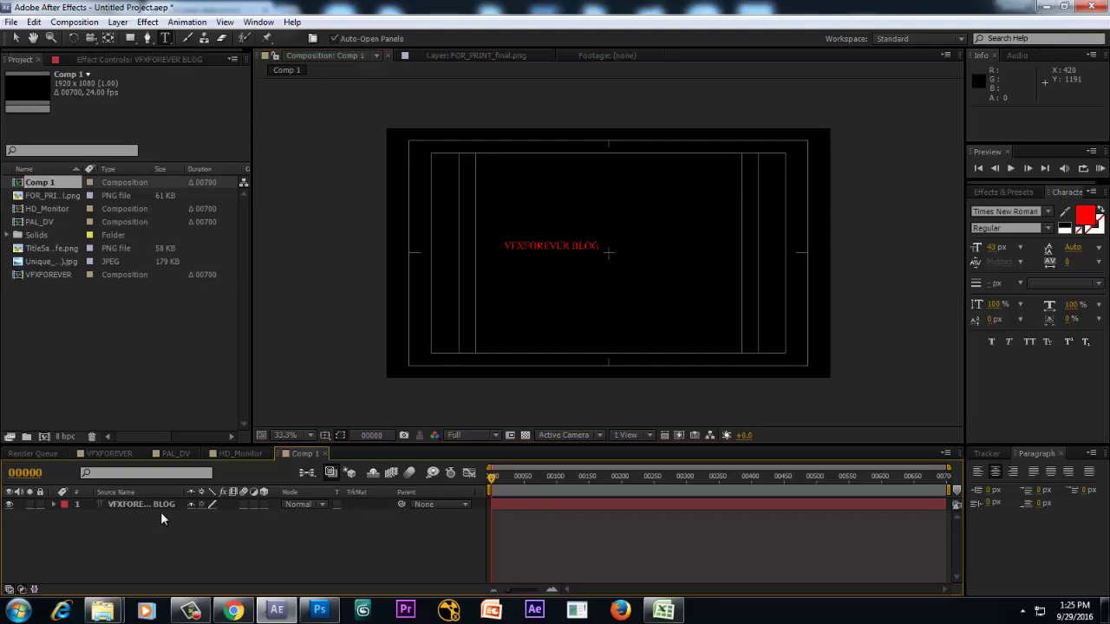
Move the VFXFOREVER BLOG text to the centre of the comp inside the safe guides
click(16, 38)
mouse_move(586, 251)
mouse_down()
mouse_move(610, 244)
mouse_move(617, 227)
mouse_move(588, 241)
mouse_move(642, 247)
mouse_up()
key(apostrophe)
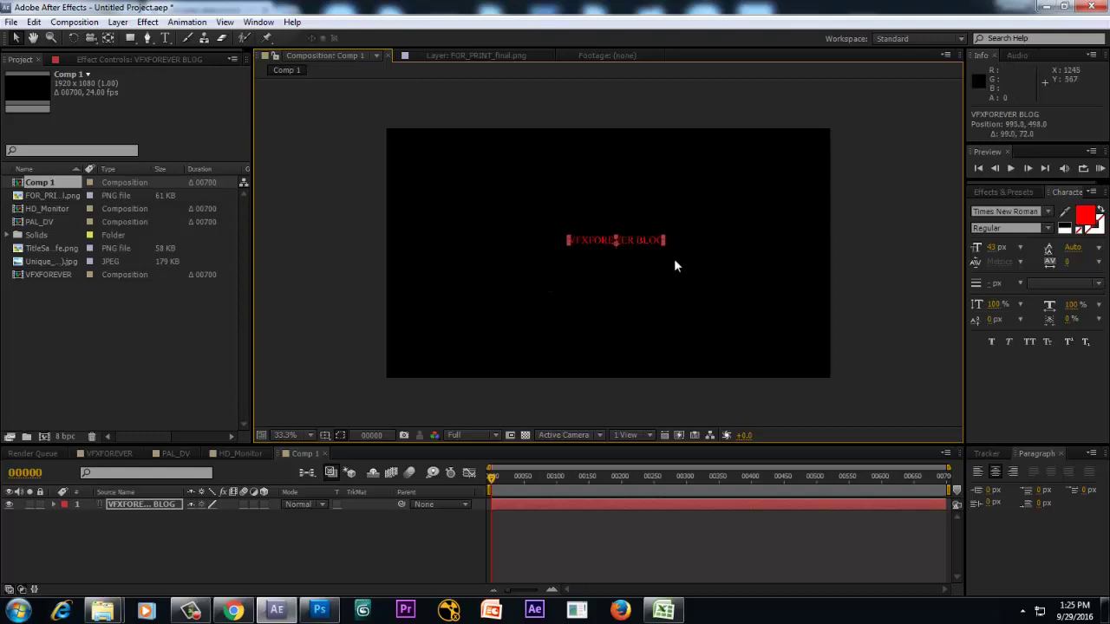
key(apostrophe)
mouse_move(645, 247)
mouse_down()
mouse_move(612, 224)
mouse_move(639, 256)
mouse_move(626, 247)
mouse_up()
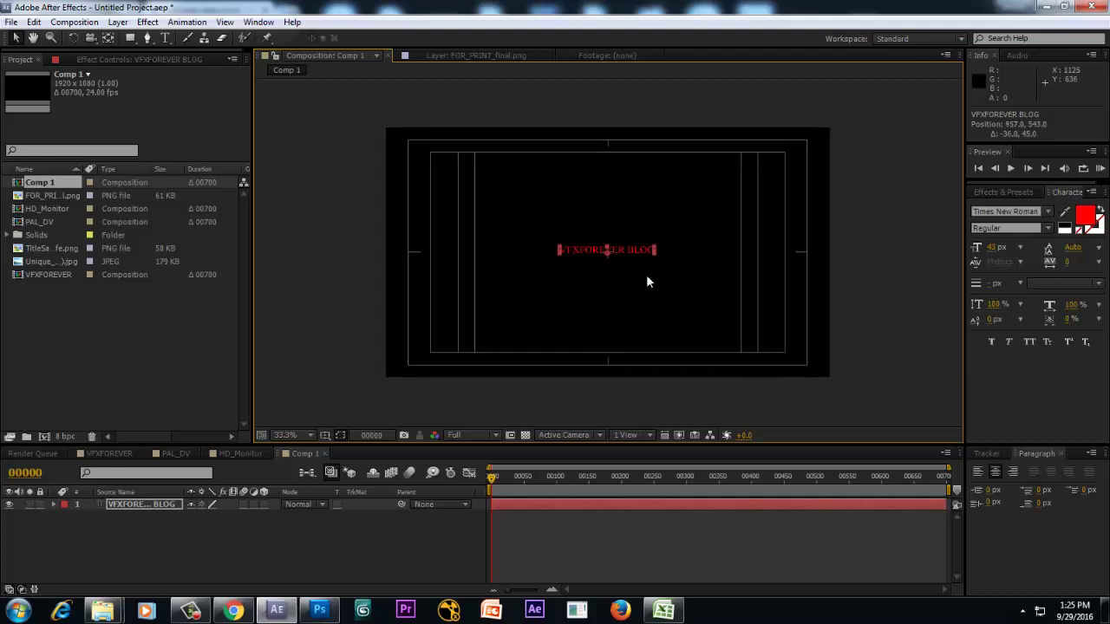
key(period)
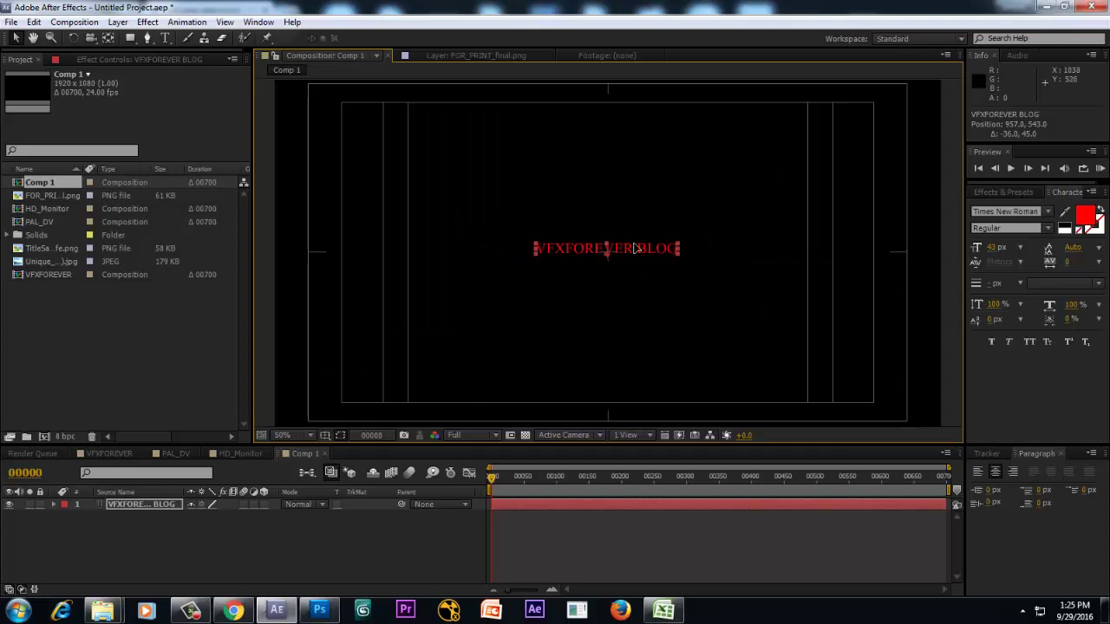
drag(636, 249, 731, 198)
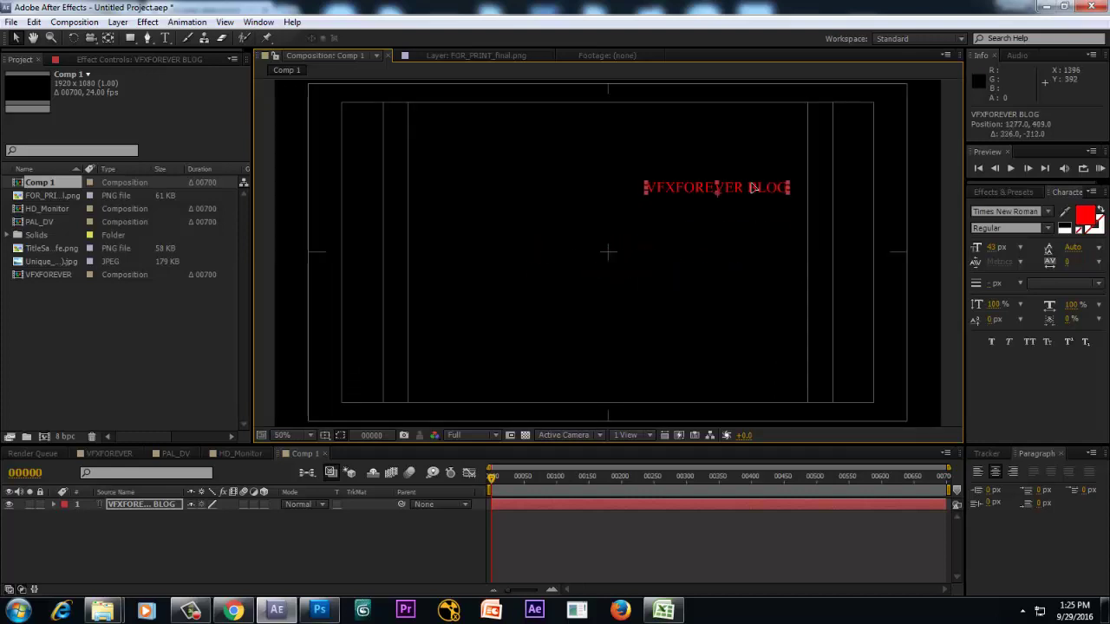
key(comma)
key(comma)
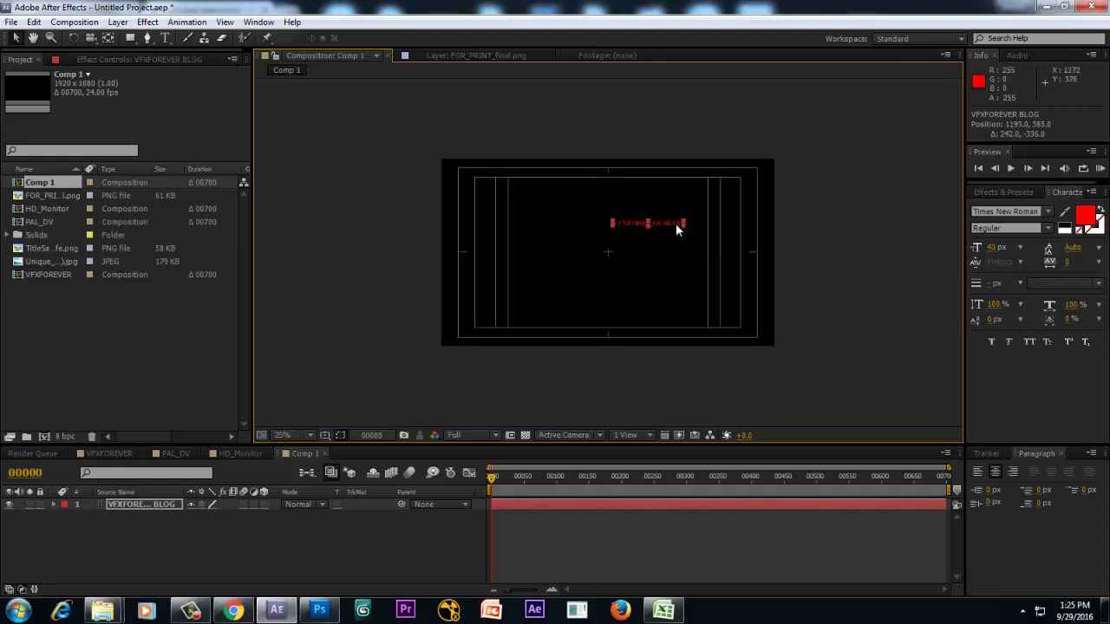
mouse_move(662, 225)
mouse_down()
mouse_move(625, 280)
mouse_move(641, 254)
mouse_up()
key(period)
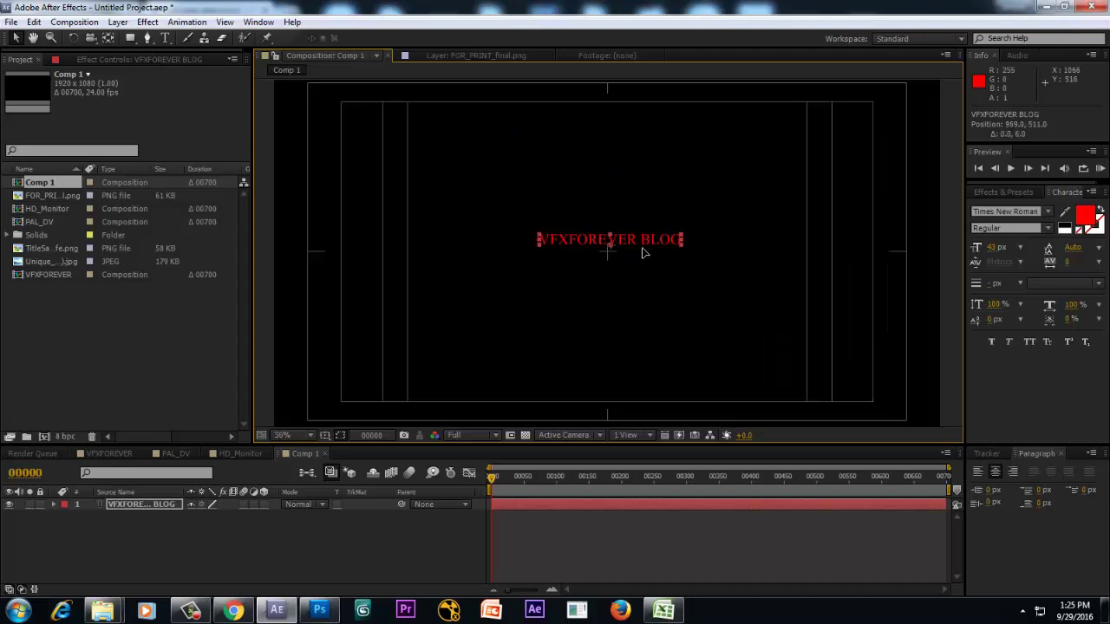
Set a Scale keyframe of 0% on the title at frame 0
key(s)
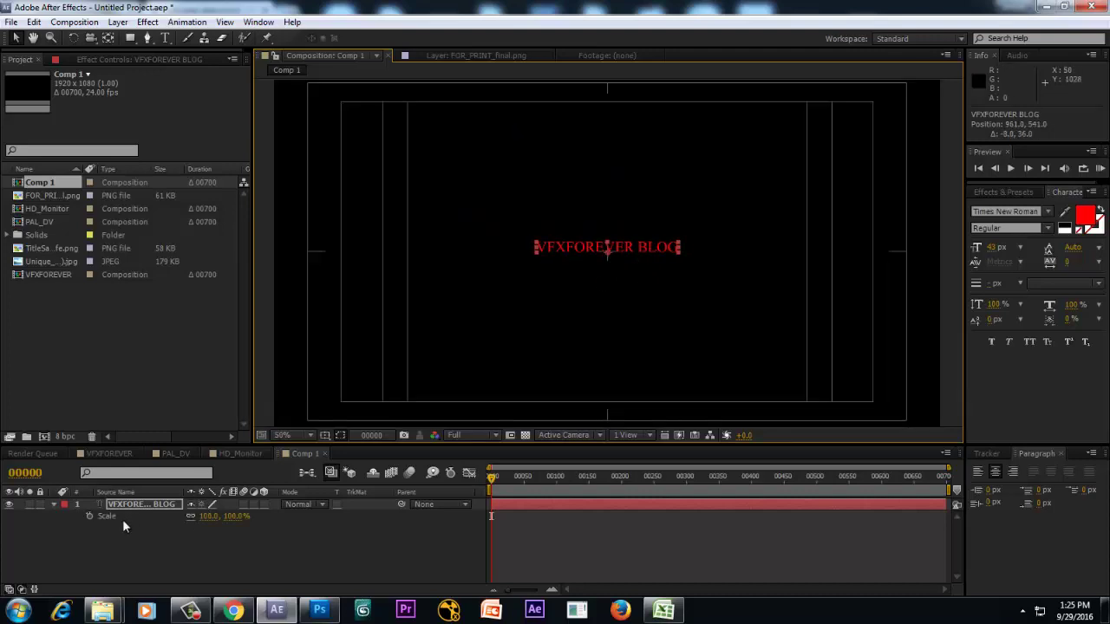
click(89, 516)
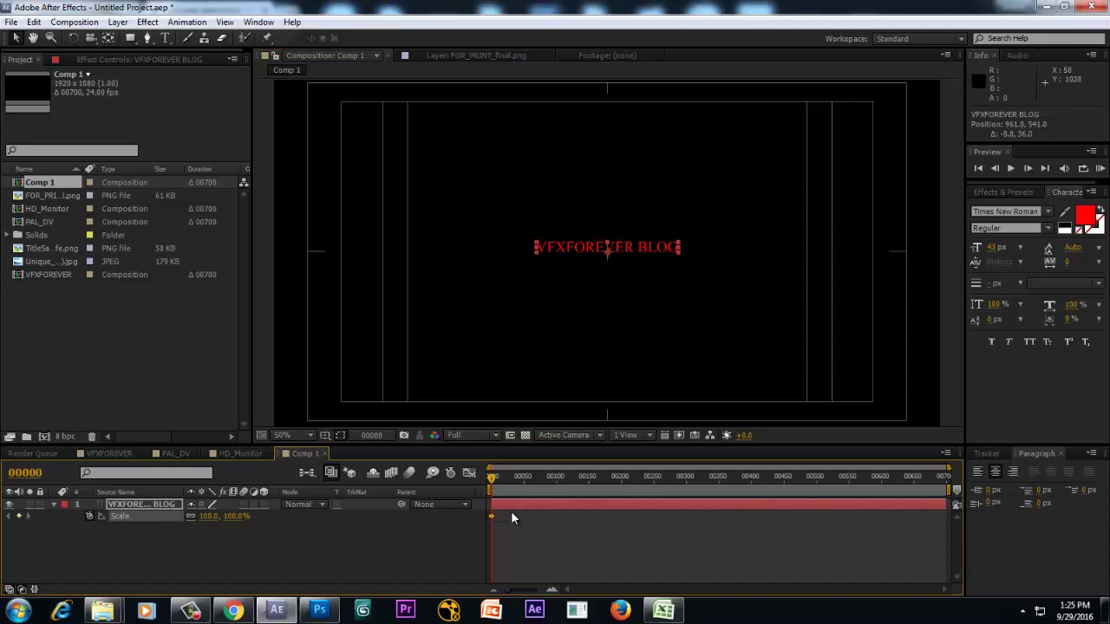
click(236, 517)
text(0)
key(Return)
Add a 100% Scale keyframe at frame 98 and end the work area at frame 184
drag(522, 485, 556, 493)
click(223, 516)
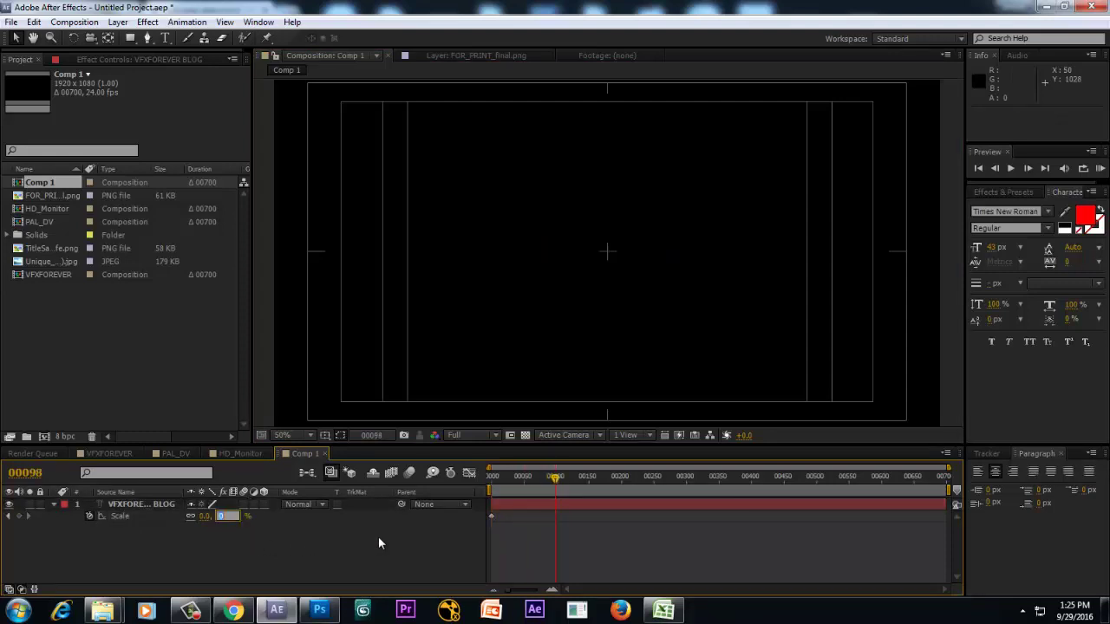
text(100)
key(Return)
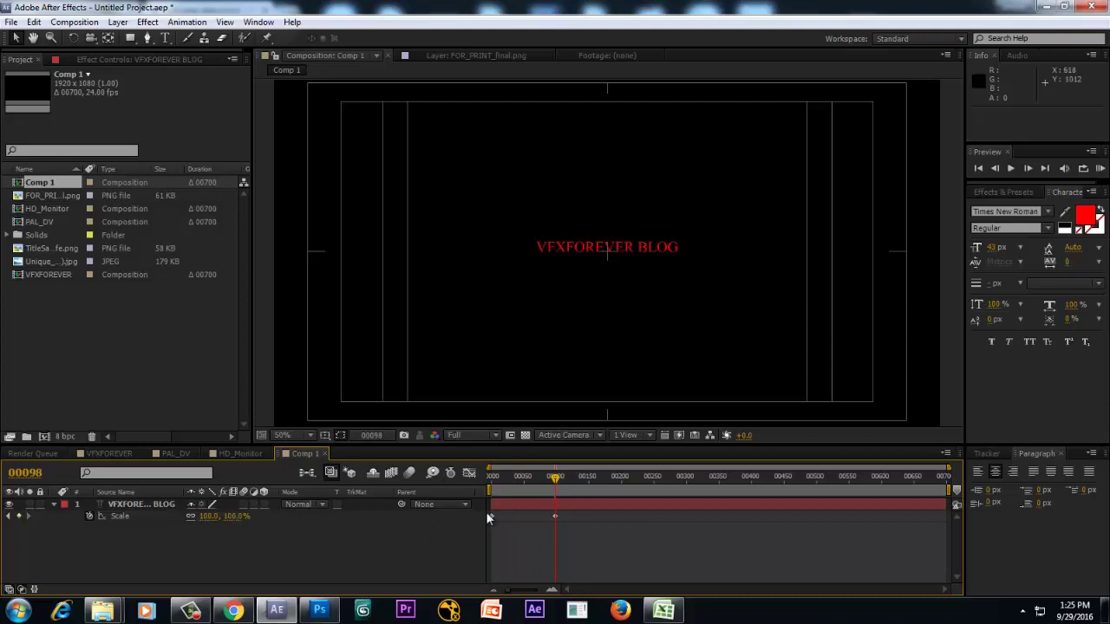
mouse_move(522, 481)
mouse_down()
mouse_move(486, 497)
mouse_move(612, 500)
mouse_up()
key(n)
key(comma)
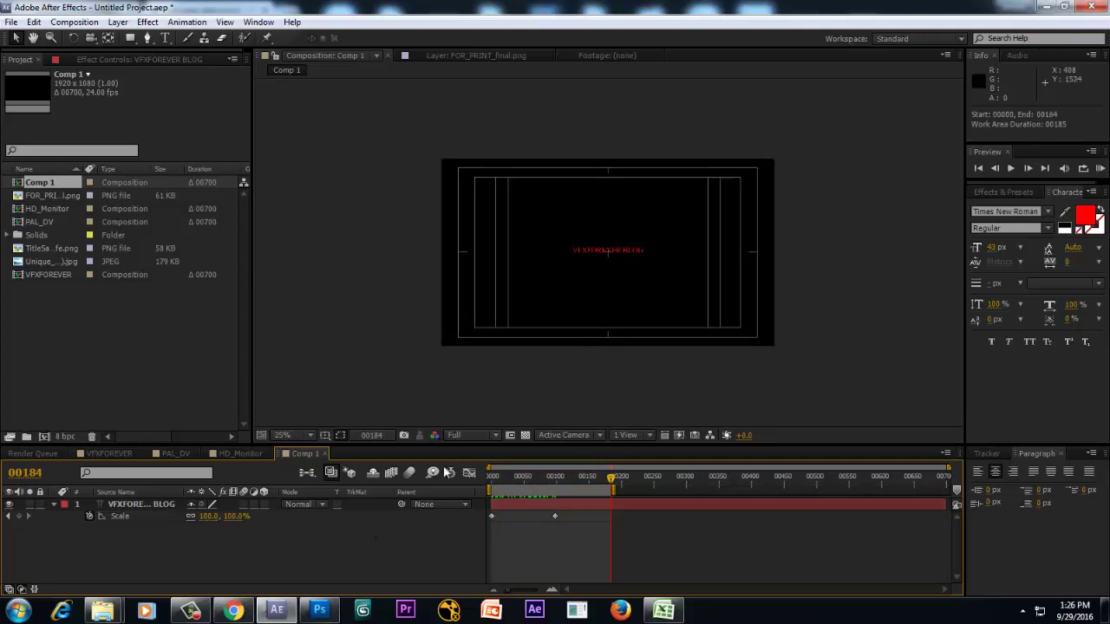
click(139, 505)
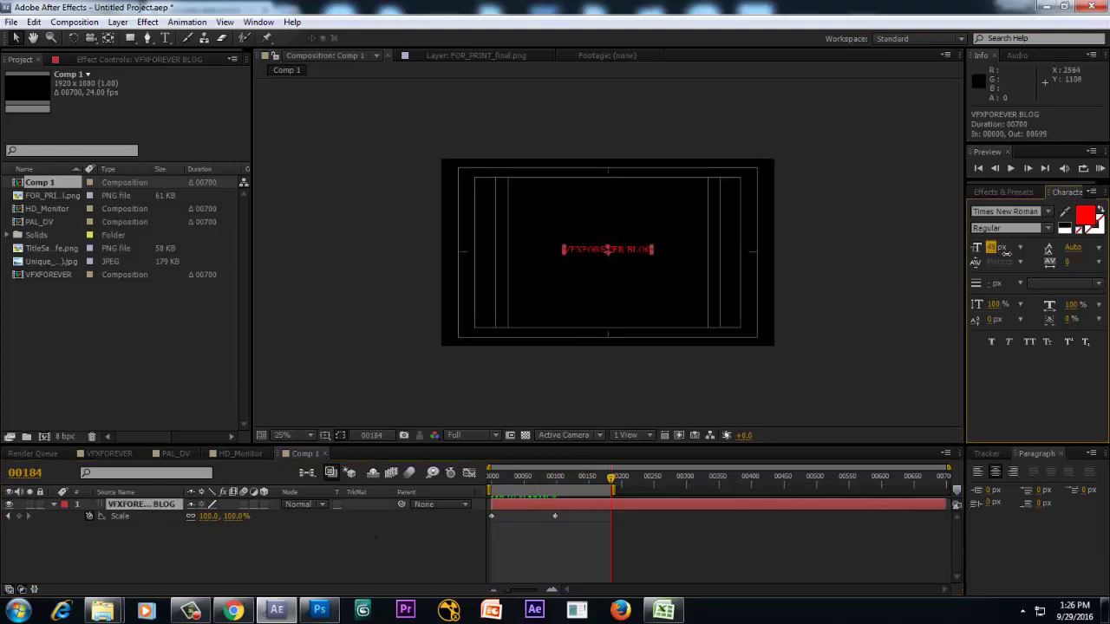
Raise the title font size from 43 to 102 px, preview, and extend the work area to frame 291
drag(991, 248, 1040, 248)
click(300, 544)
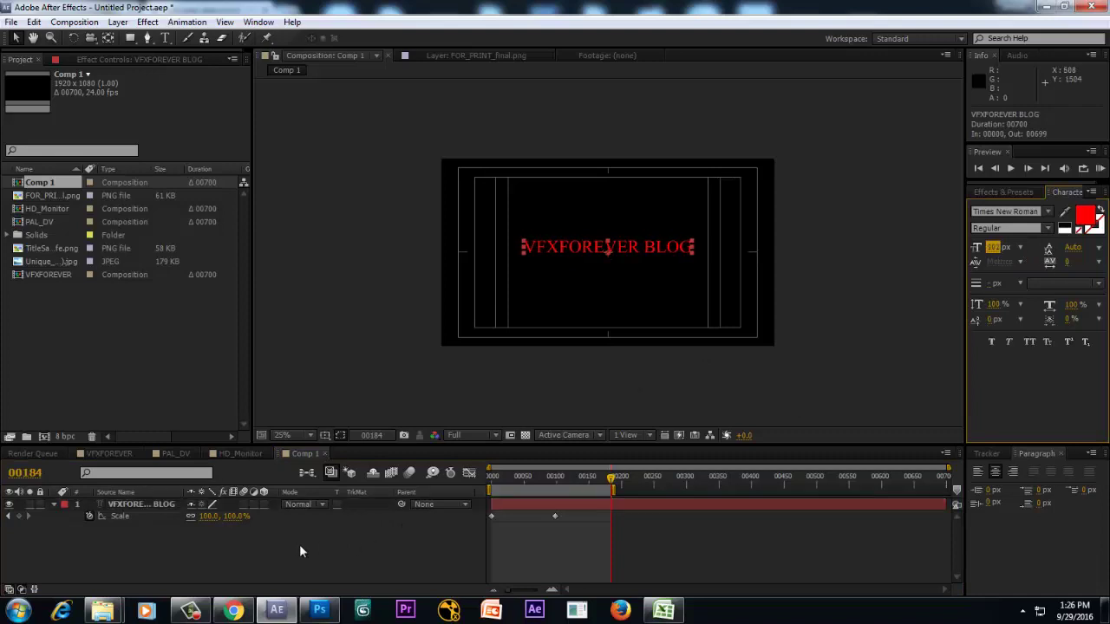
click(1100, 168)
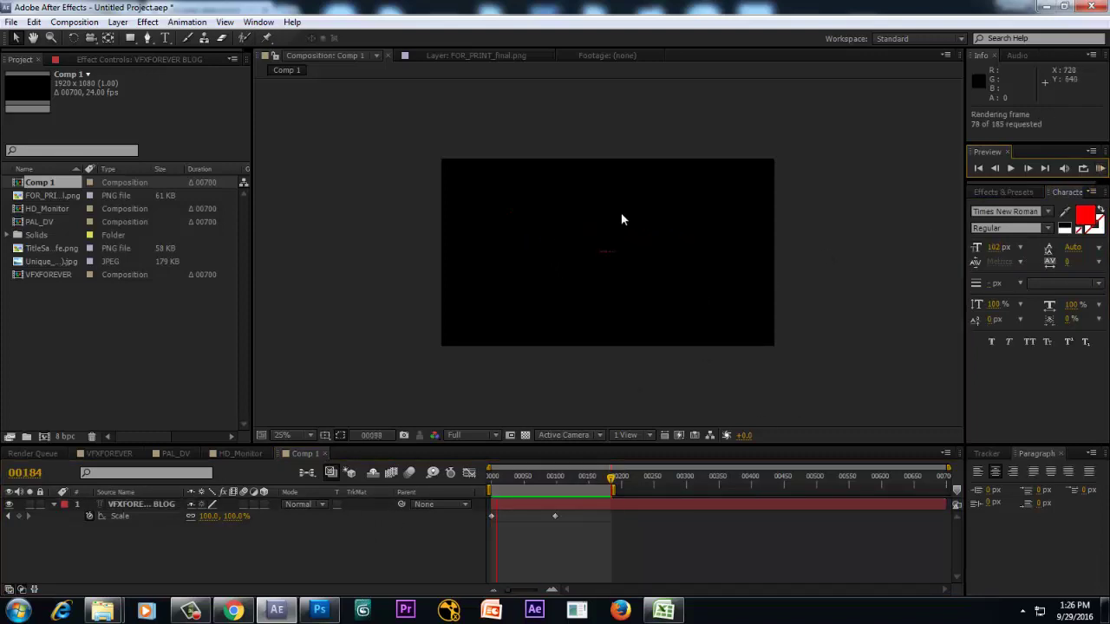
click(614, 531)
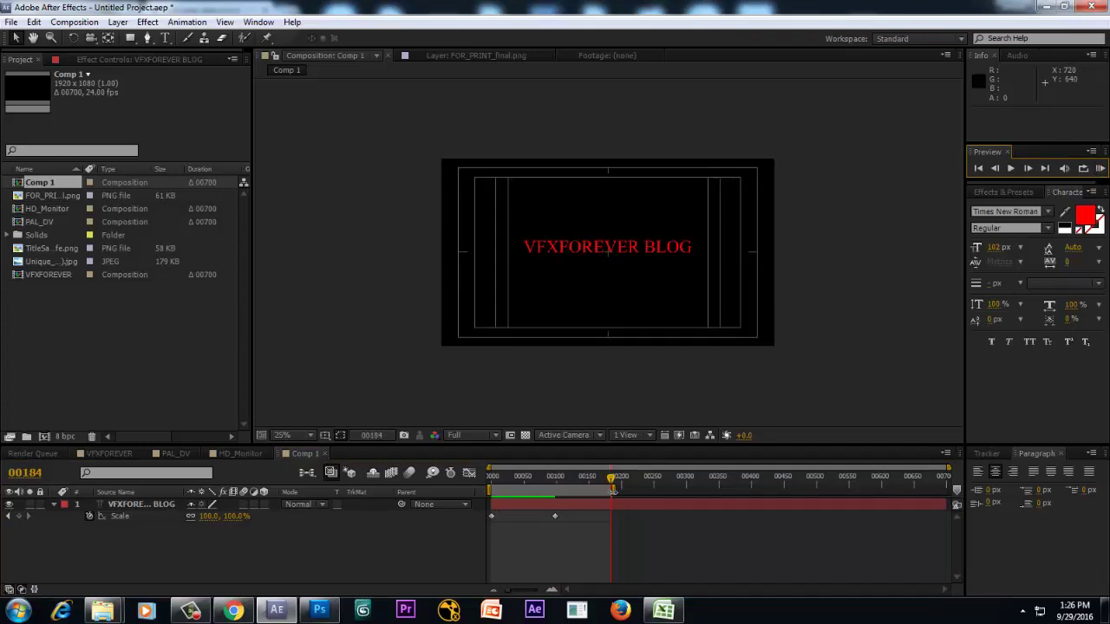
mouse_move(613, 488)
mouse_down()
mouse_move(683, 488)
mouse_move(581, 486)
mouse_up()
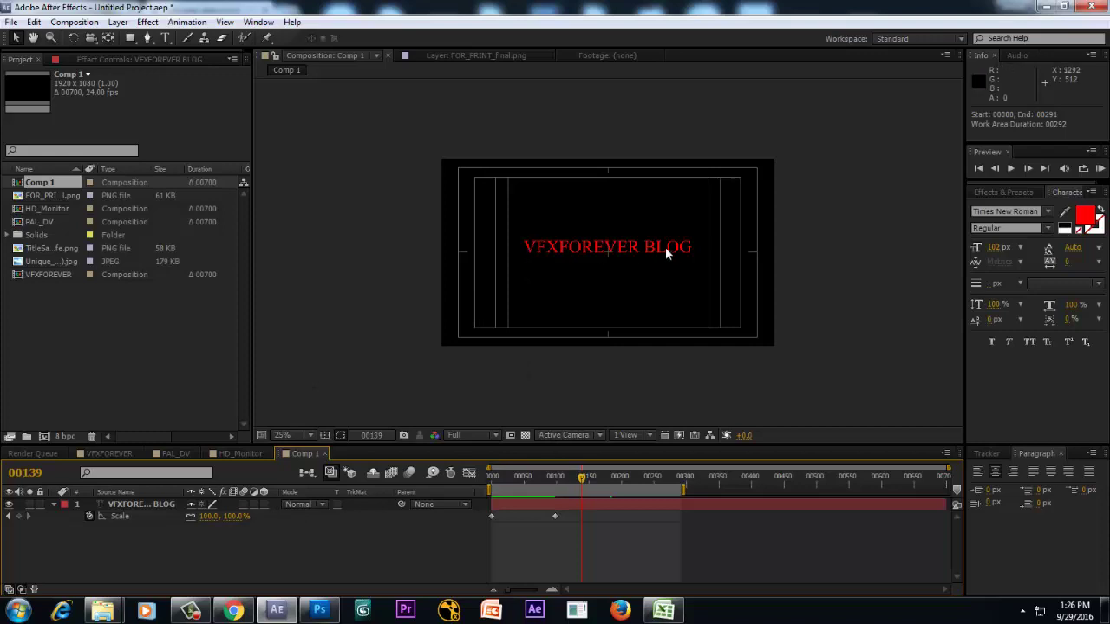
Nudge the title slightly lower, then RAM-preview and scrub the scale animation
key(period)
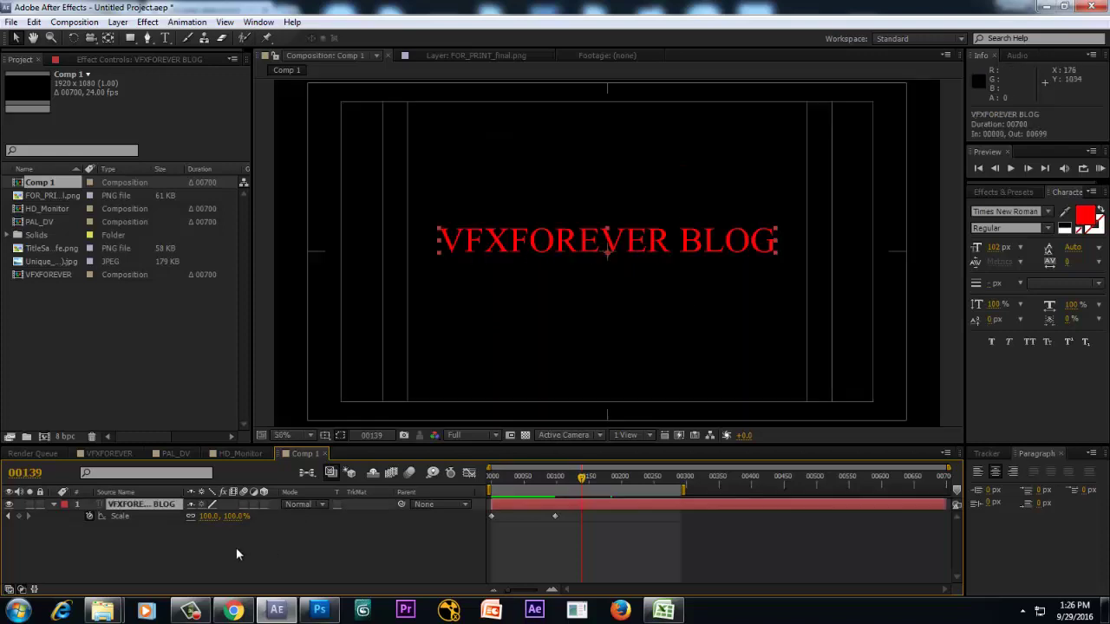
click(142, 507)
drag(666, 248, 666, 257)
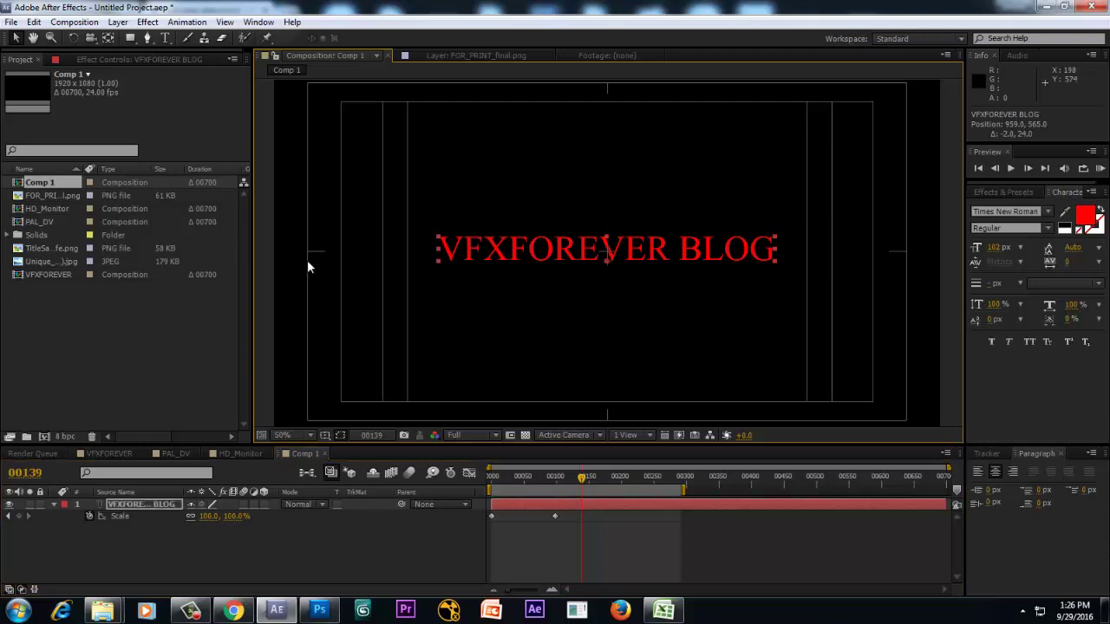
key(comma)
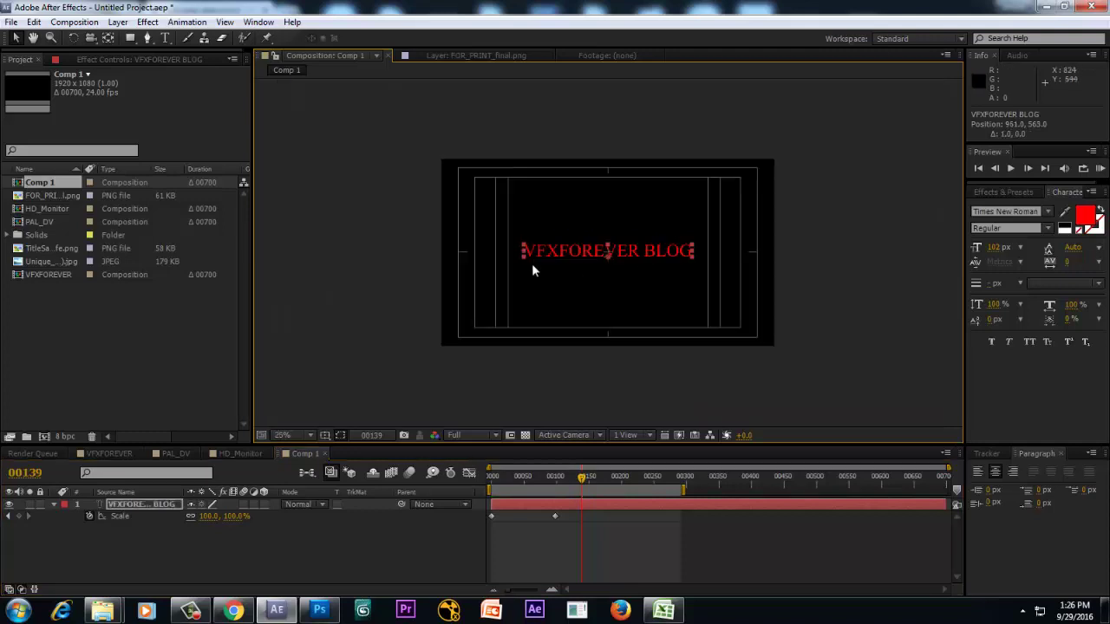
key(KP_0)
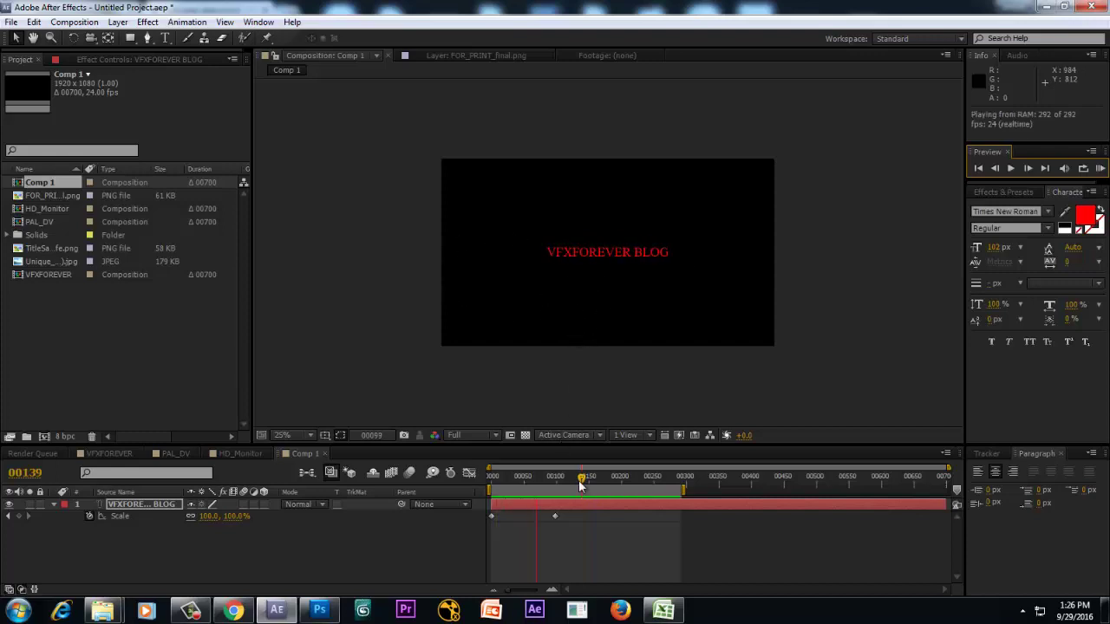
mouse_move(581, 485)
mouse_down()
mouse_move(556, 490)
mouse_move(580, 491)
mouse_up()
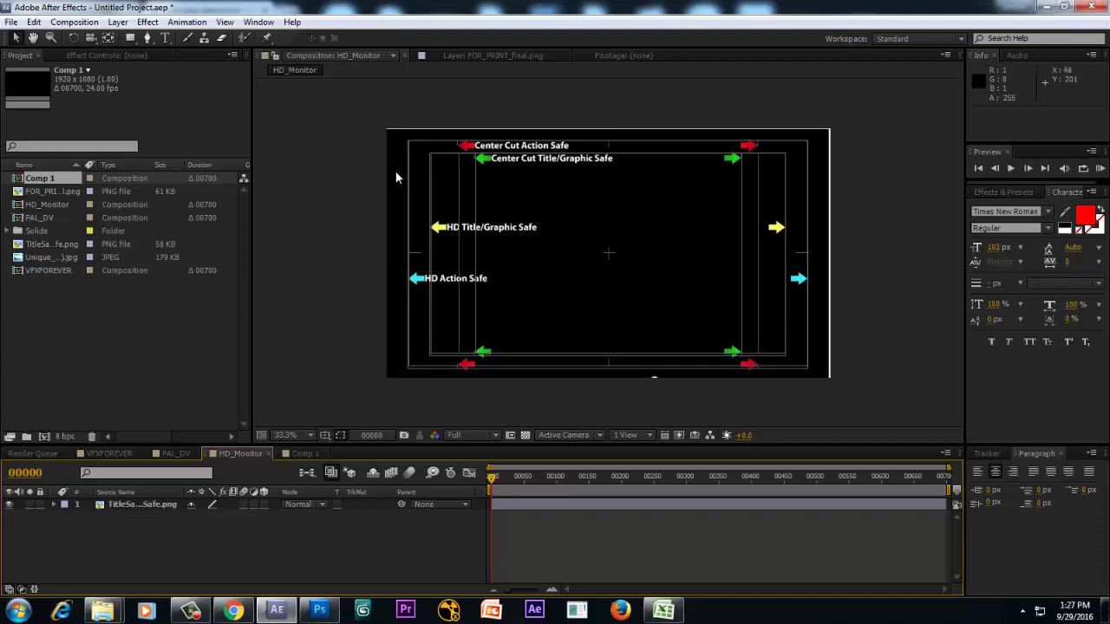
Return to Comp 1 and preview the title's scale animation
click(303, 454)
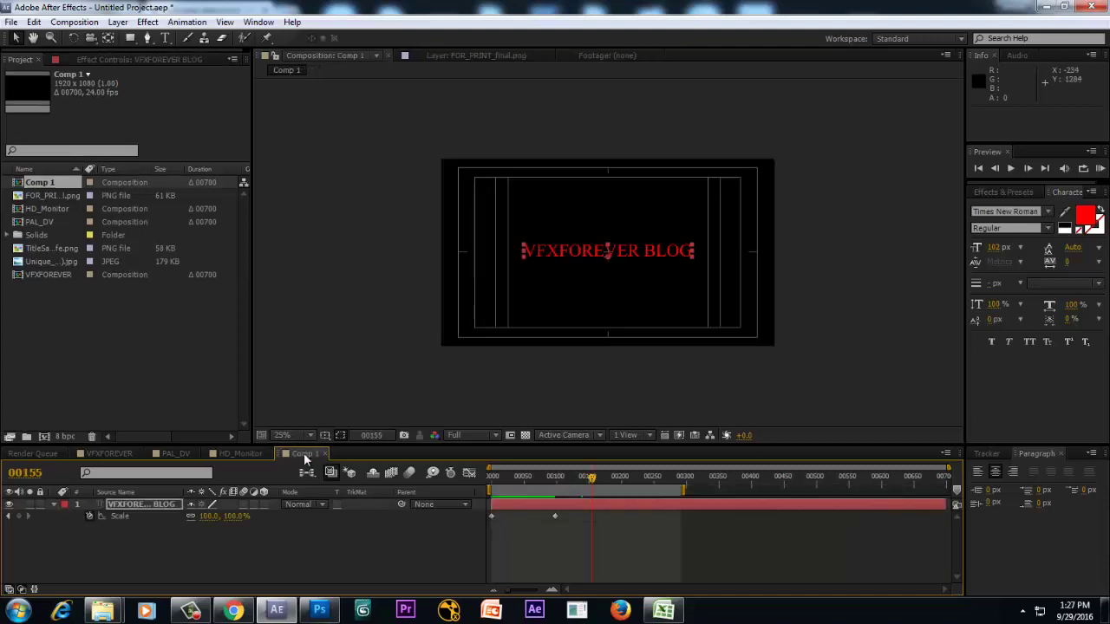
key(KP_0)
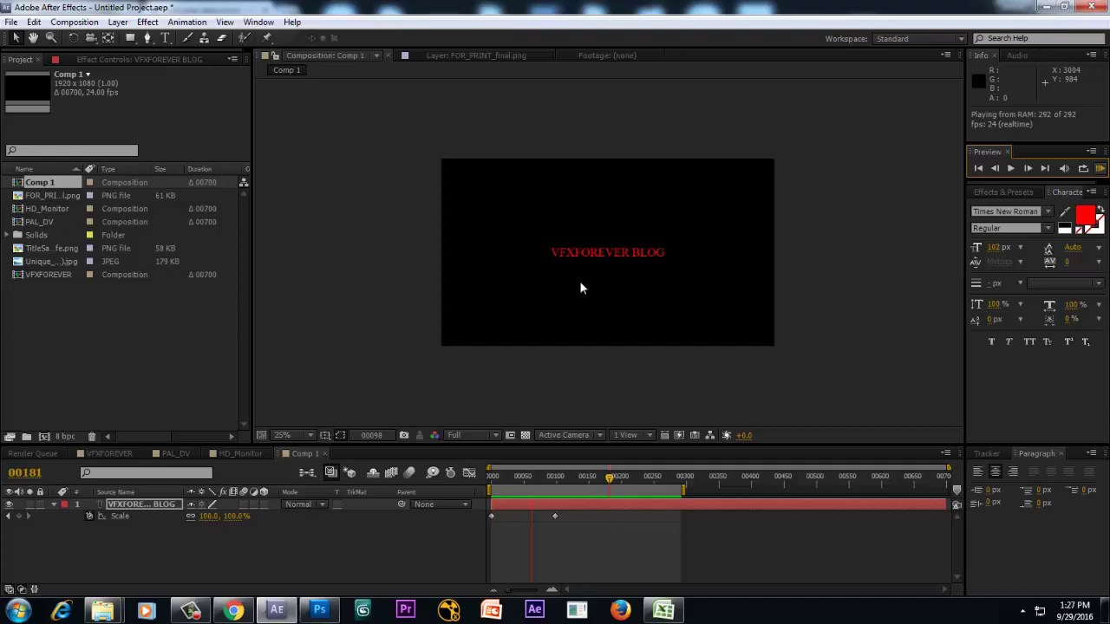
mouse_move(606, 479)
mouse_down()
mouse_move(580, 487)
mouse_move(589, 482)
mouse_up()
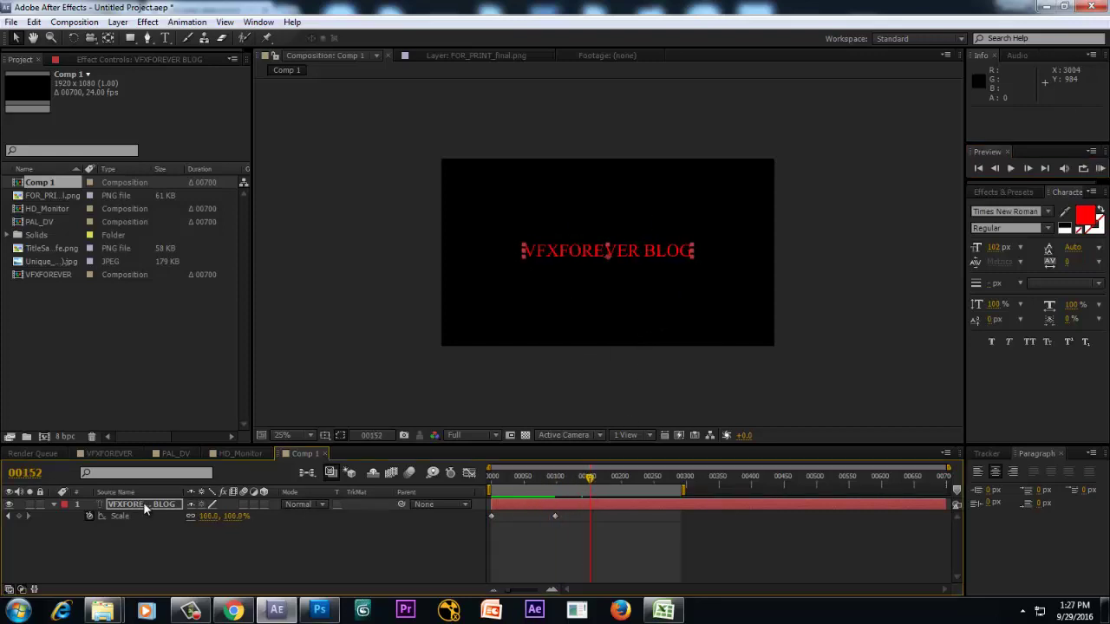
Center the VFXFOREVER BLOG text within the title-safe guides, with guides shown
click(145, 507)
mouse_move(630, 259)
mouse_down()
mouse_move(643, 292)
mouse_move(688, 262)
mouse_up()
click(625, 560)
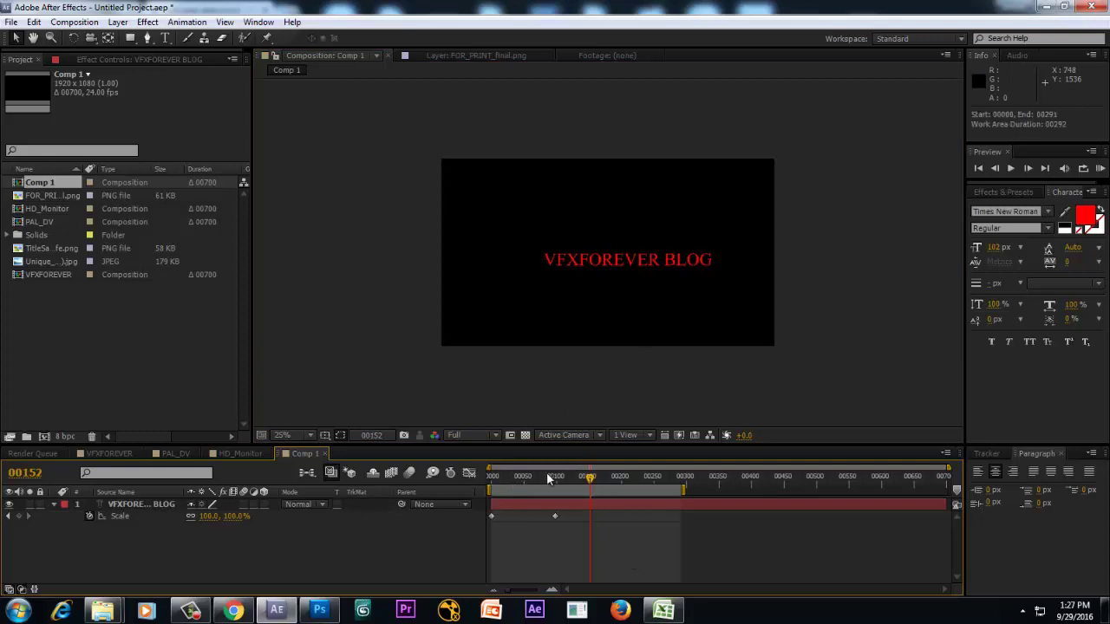
key(apostrophe)
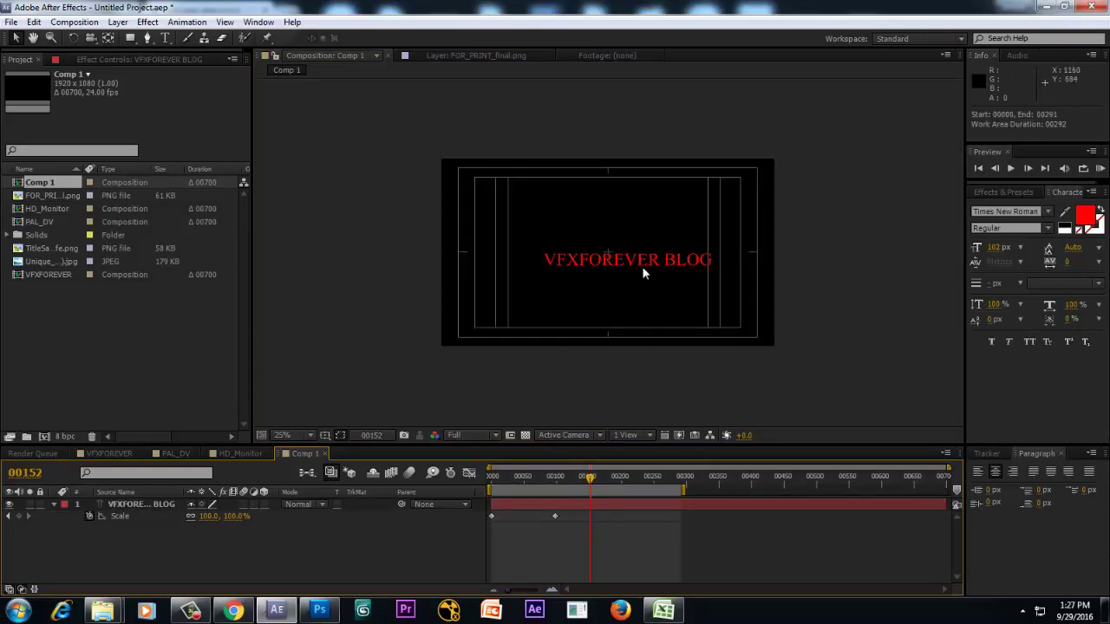
click(646, 268)
drag(656, 271, 636, 261)
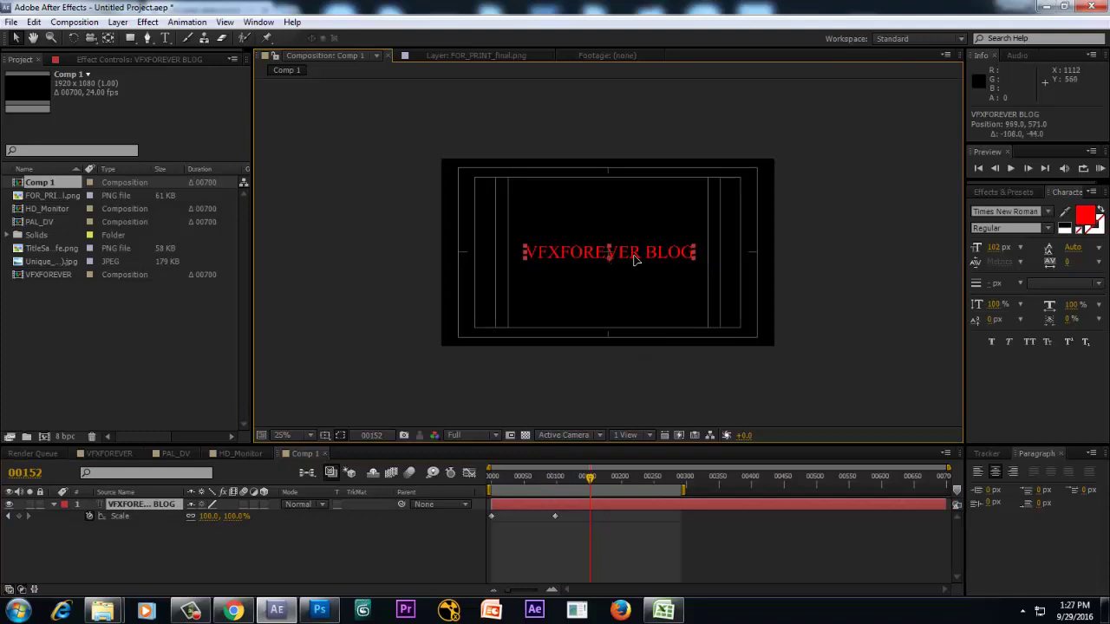
click(614, 546)
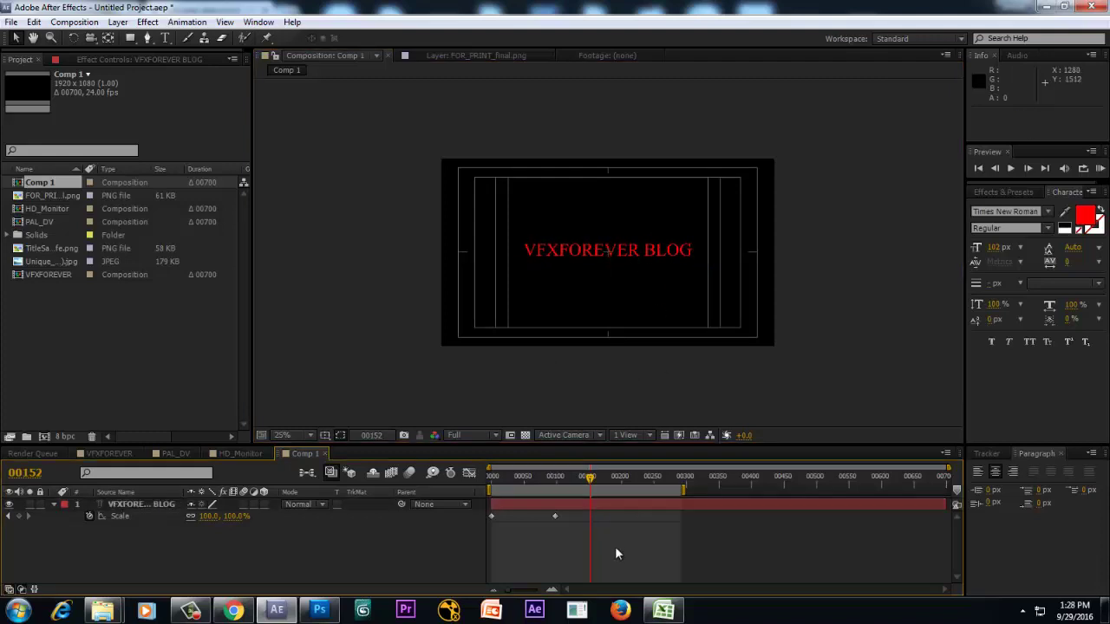
Place Unique_Wallpaper (15).jpg beneath the title layer and scale it to 108%
right_click(156, 559)
mouse_move(228, 425)
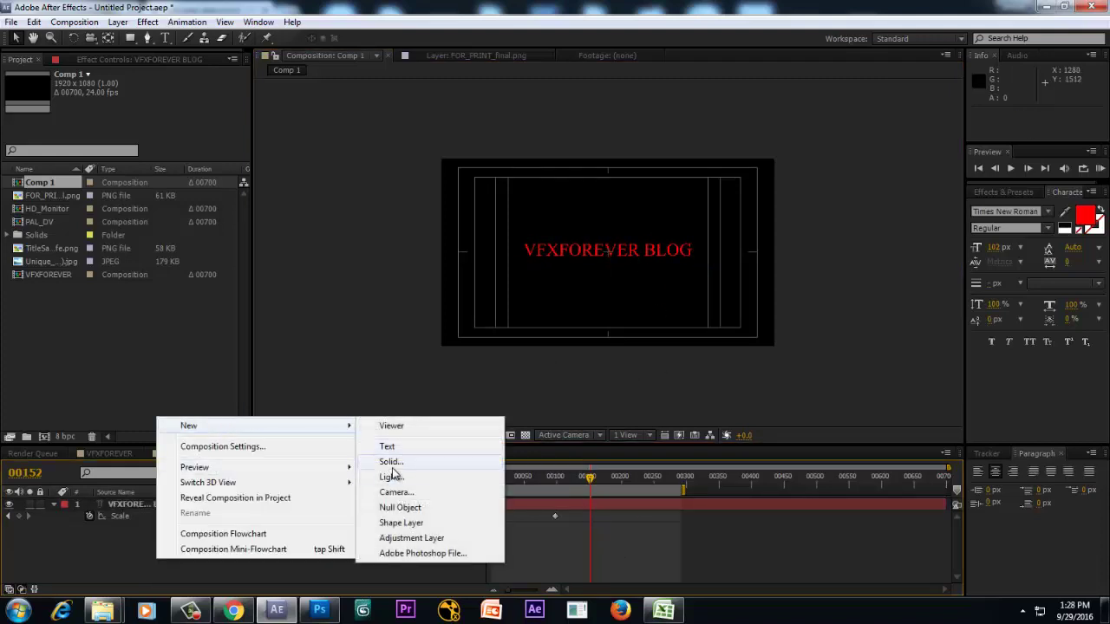
click(55, 261)
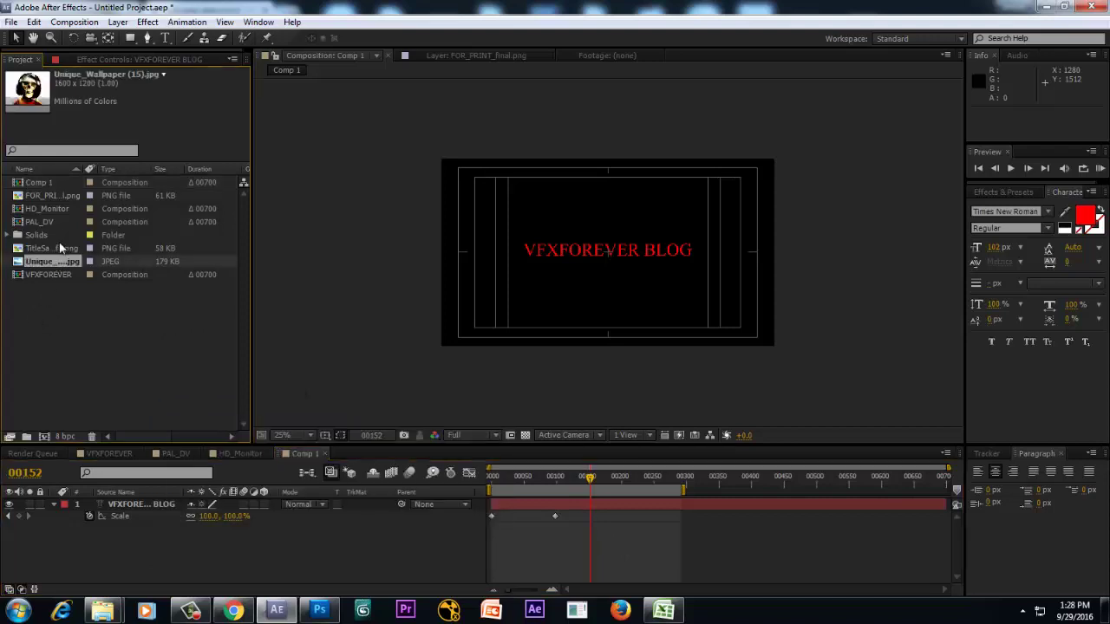
mouse_move(57, 259)
mouse_down()
mouse_move(142, 567)
mouse_move(141, 552)
mouse_up()
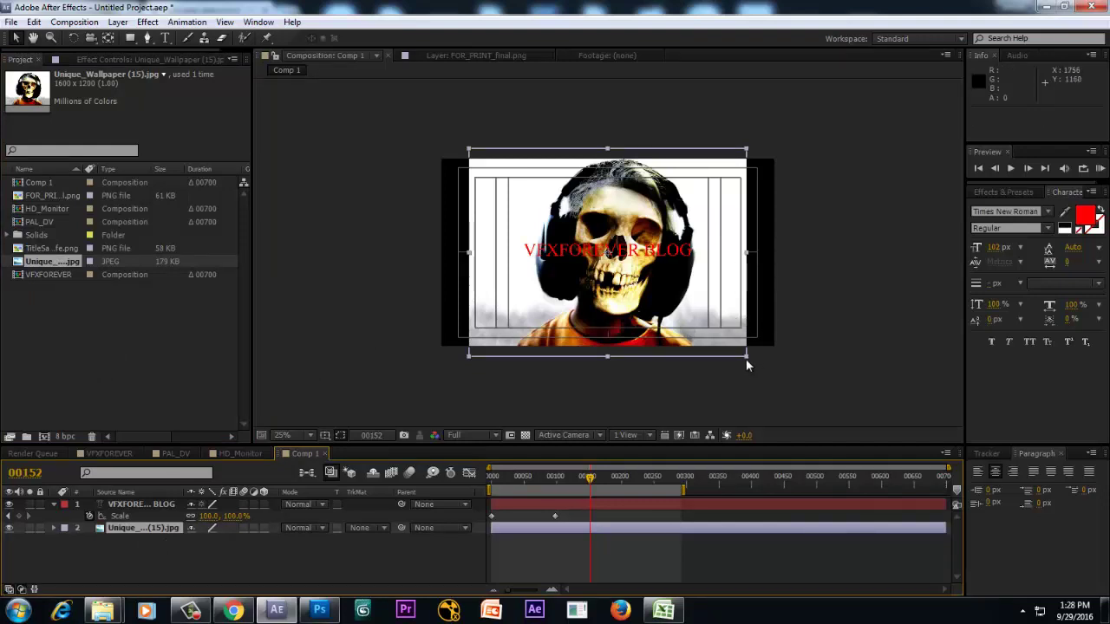
drag(746, 360, 755, 369)
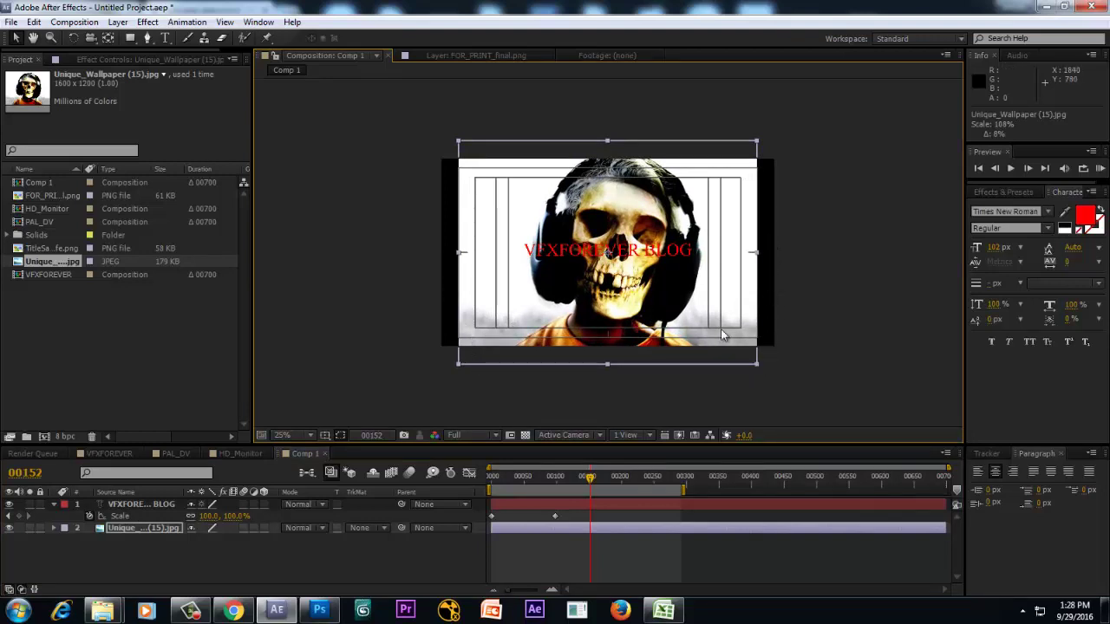
drag(593, 478, 592, 505)
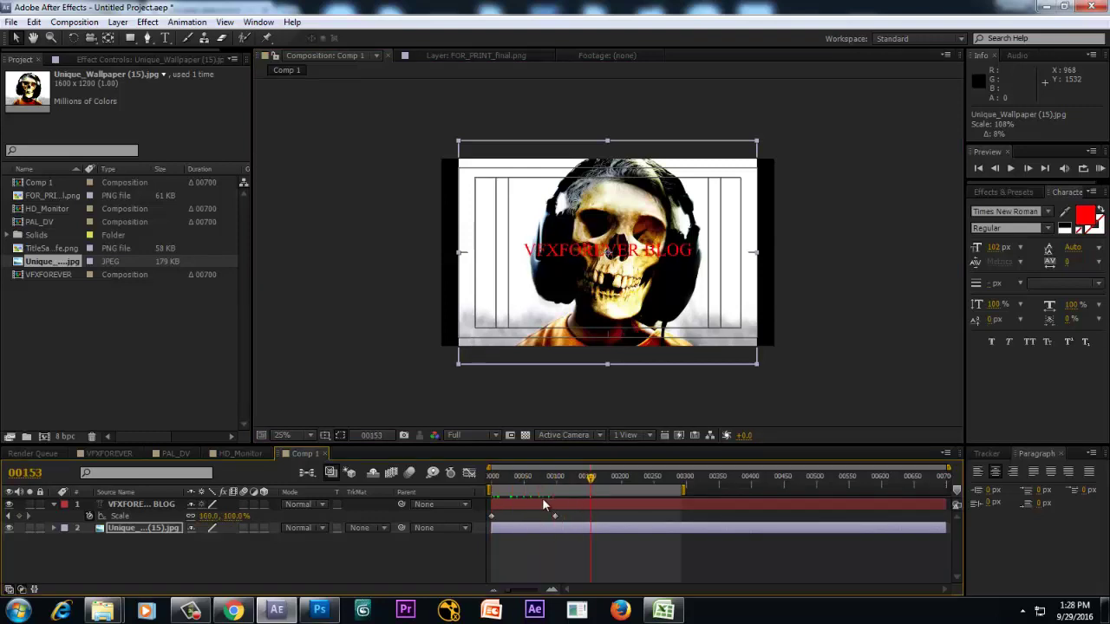
Bring up Chrome's Wikipedia Safe area (television) article and close the Aptech tab
click(234, 610)
scroll(409, 424, up, 2)
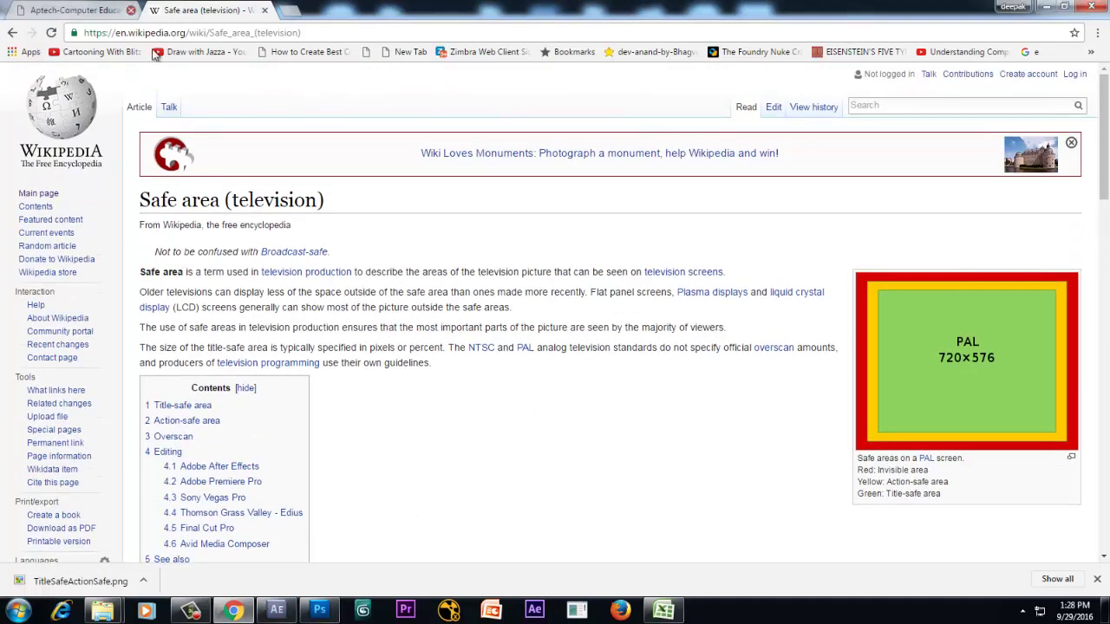
click(131, 10)
scroll(563, 410, down, 1)
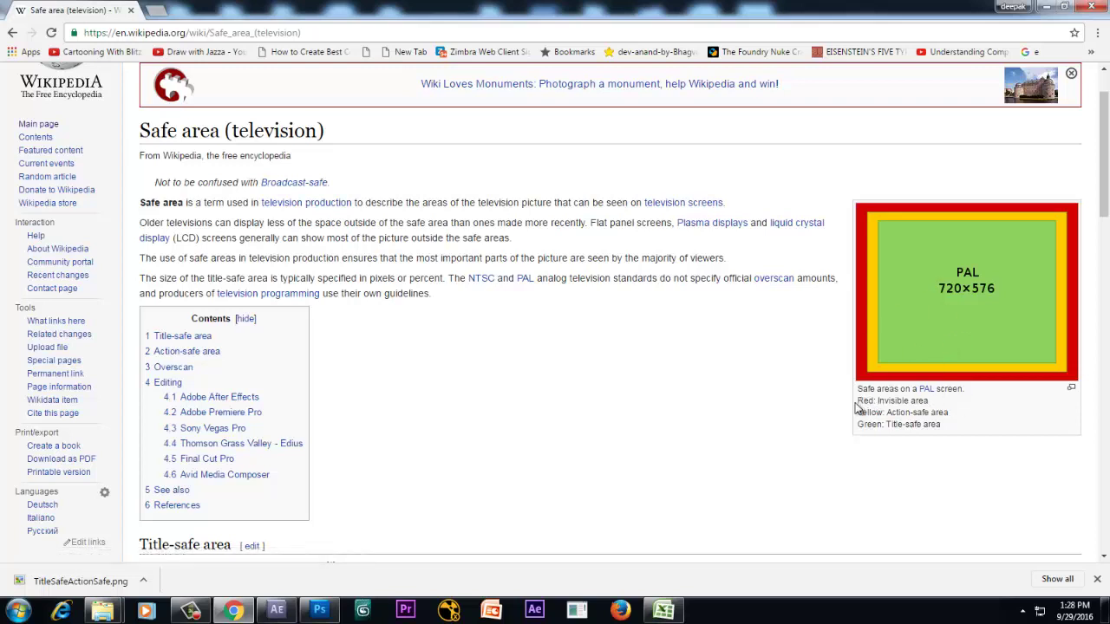
Highlight the red invisible, yellow action-safe and green title-safe caption lines under the PAL diagram
drag(856, 402, 928, 401)
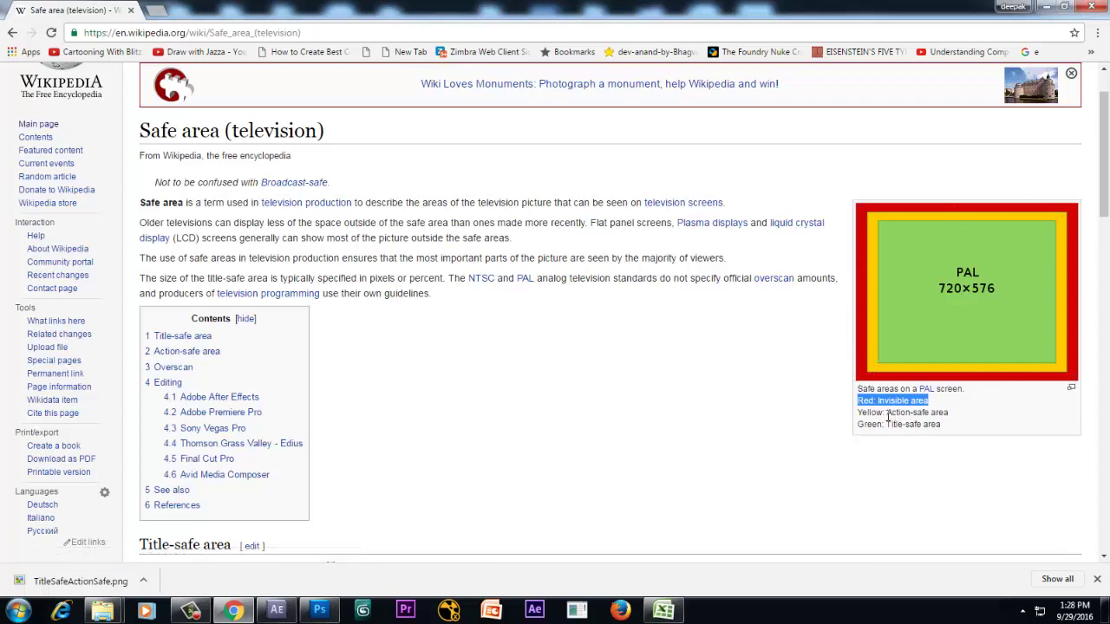
drag(886, 412, 951, 412)
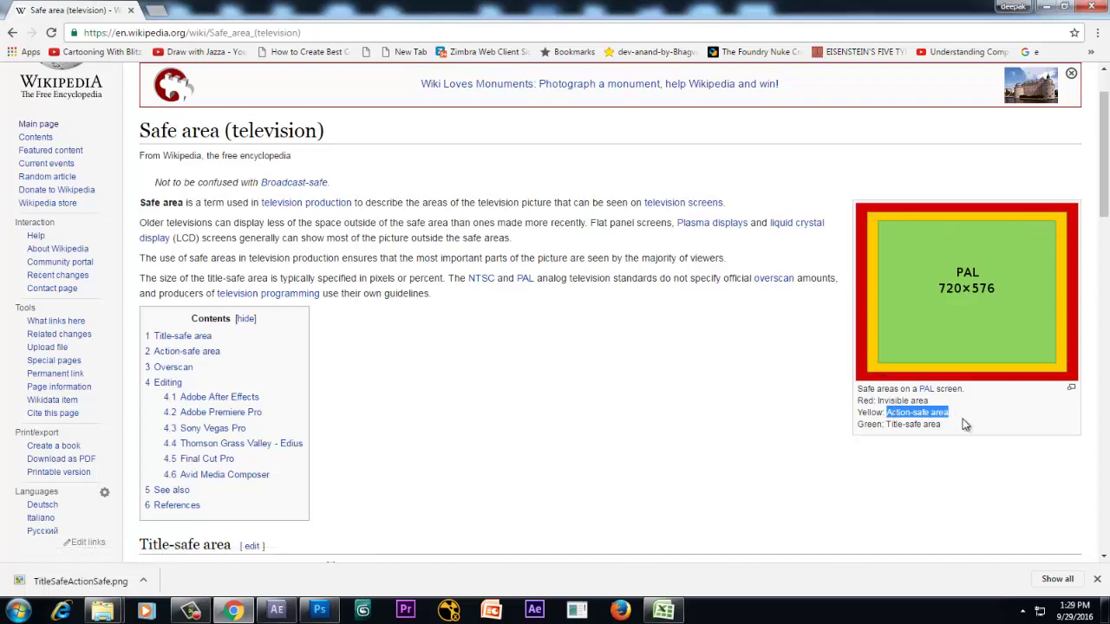
click(1017, 435)
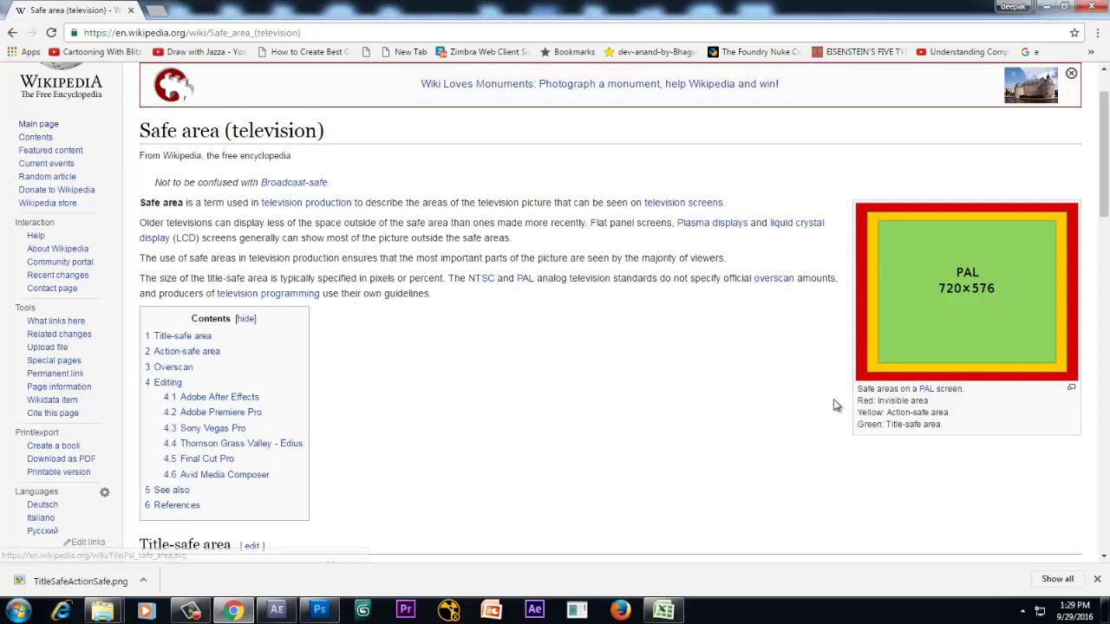
drag(886, 425, 1011, 431)
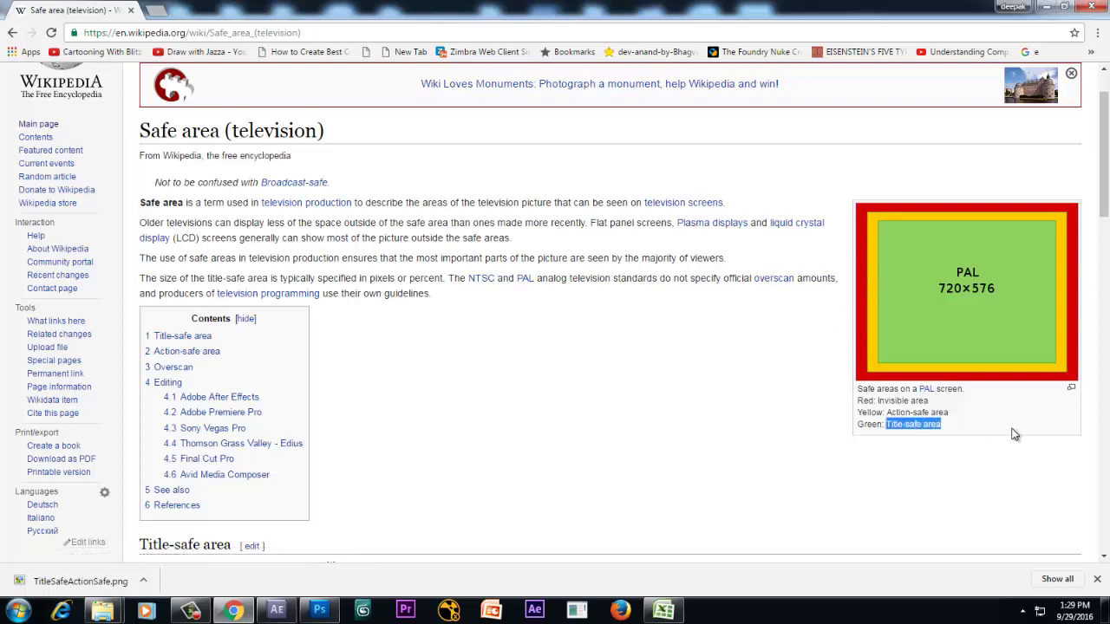
click(1009, 430)
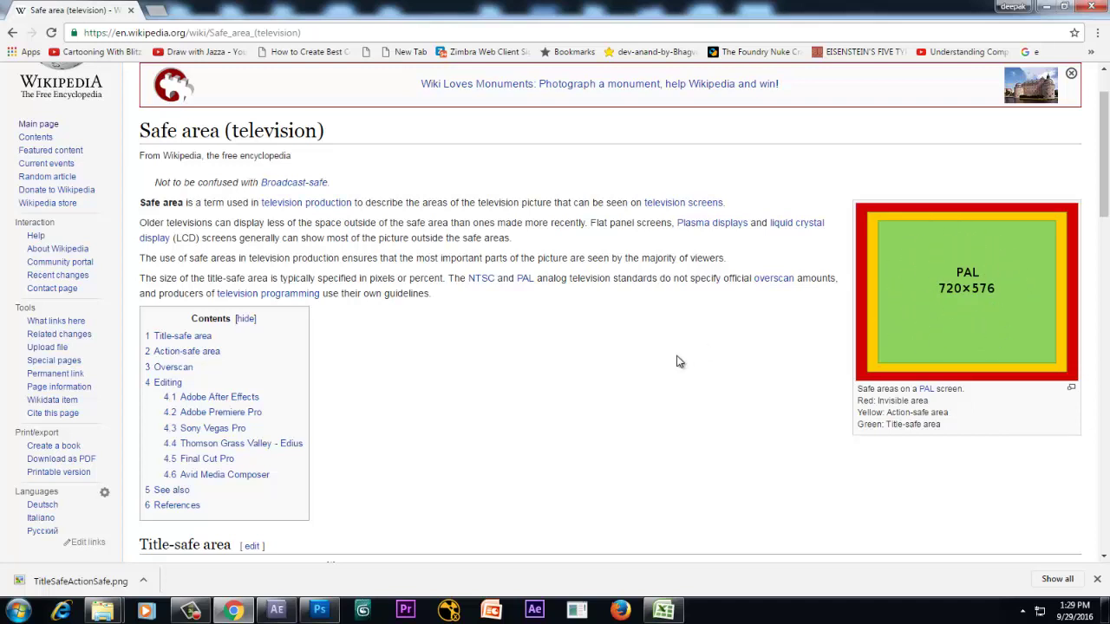
Read through the Wikipedia Title-safe and Action-safe area sections, then switch back to After Effects
scroll(998, 317, down, 1)
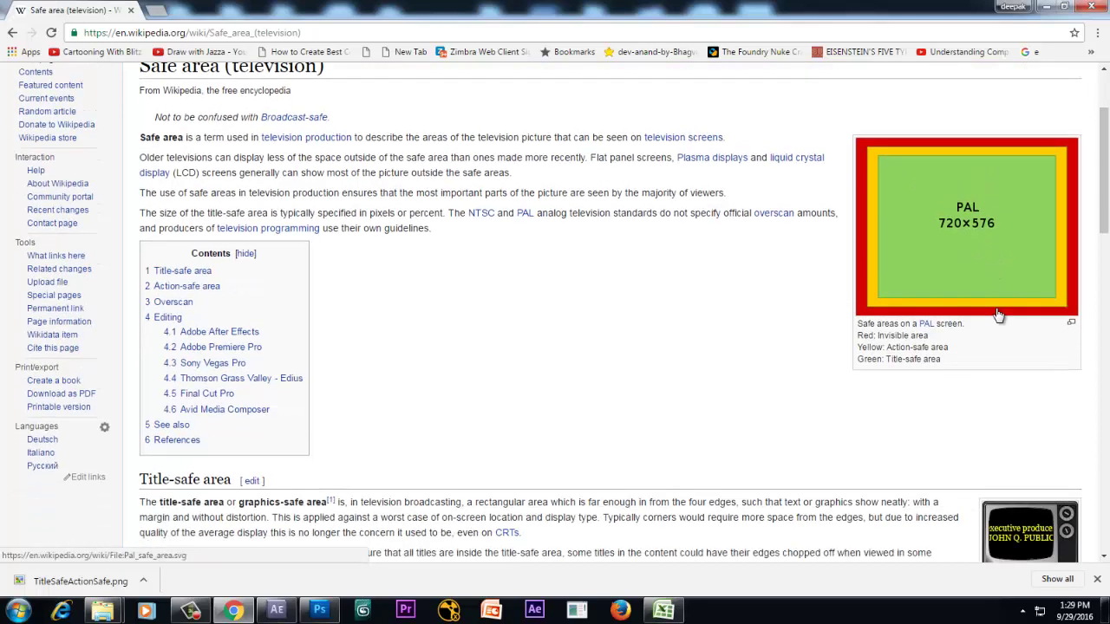
scroll(777, 345, down, 1)
scroll(776, 345, down, 1)
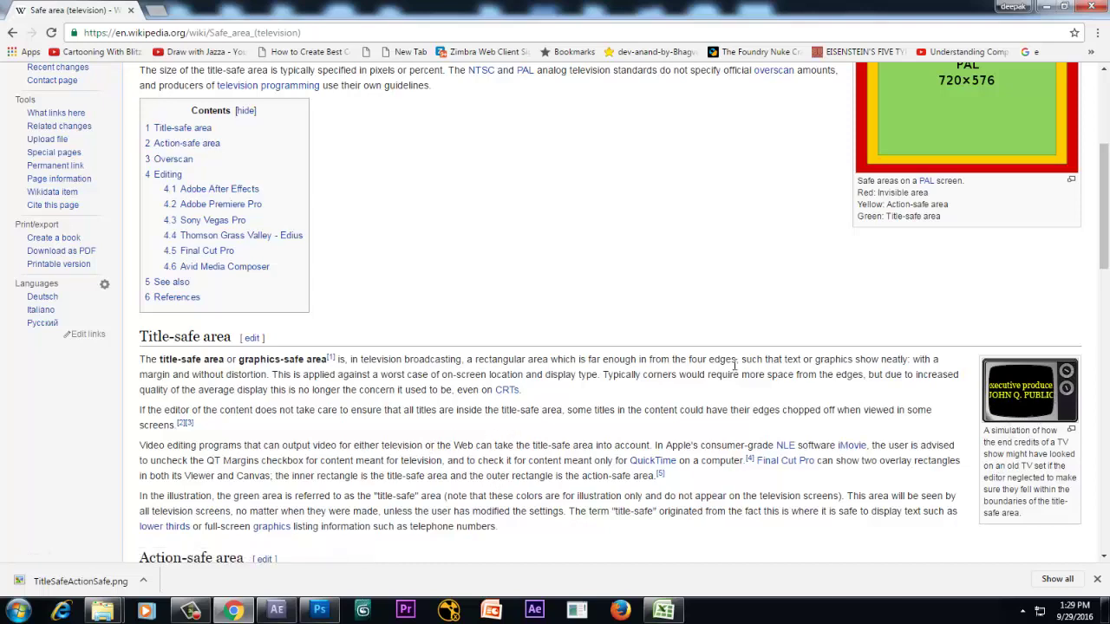
scroll(967, 299, down, 3)
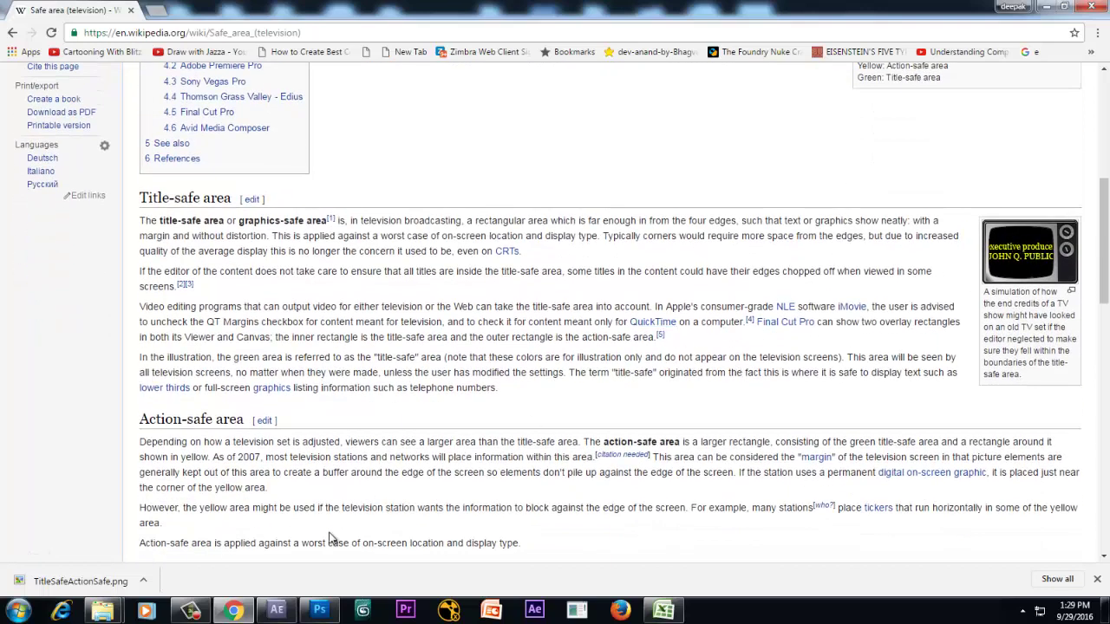
click(277, 610)
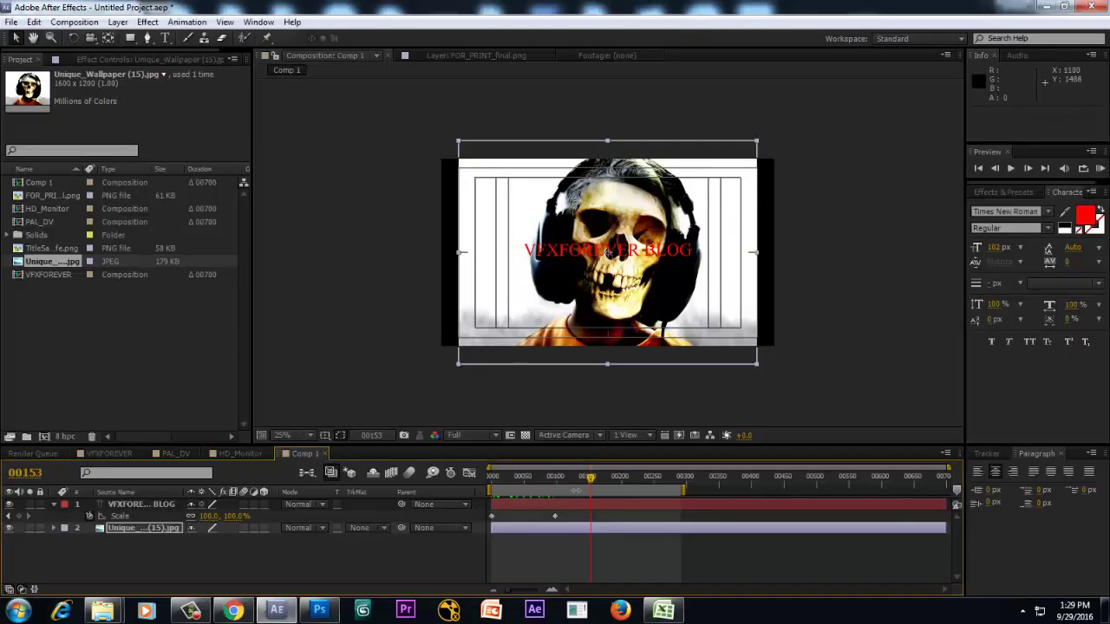
Hide the layer 2 skull wallpaper and scrub the timeline to review the VFXFOREVER BLOG scale animation
click(10, 529)
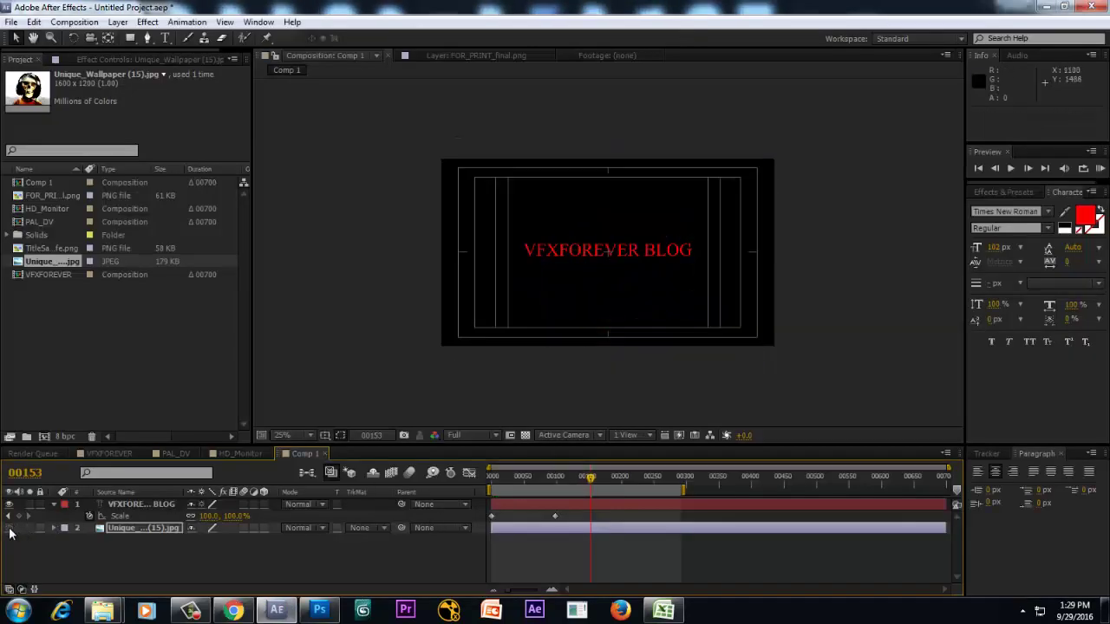
drag(590, 490, 563, 511)
mouse_move(563, 511)
mouse_down()
mouse_move(476, 490)
mouse_move(567, 498)
mouse_move(448, 523)
mouse_up()
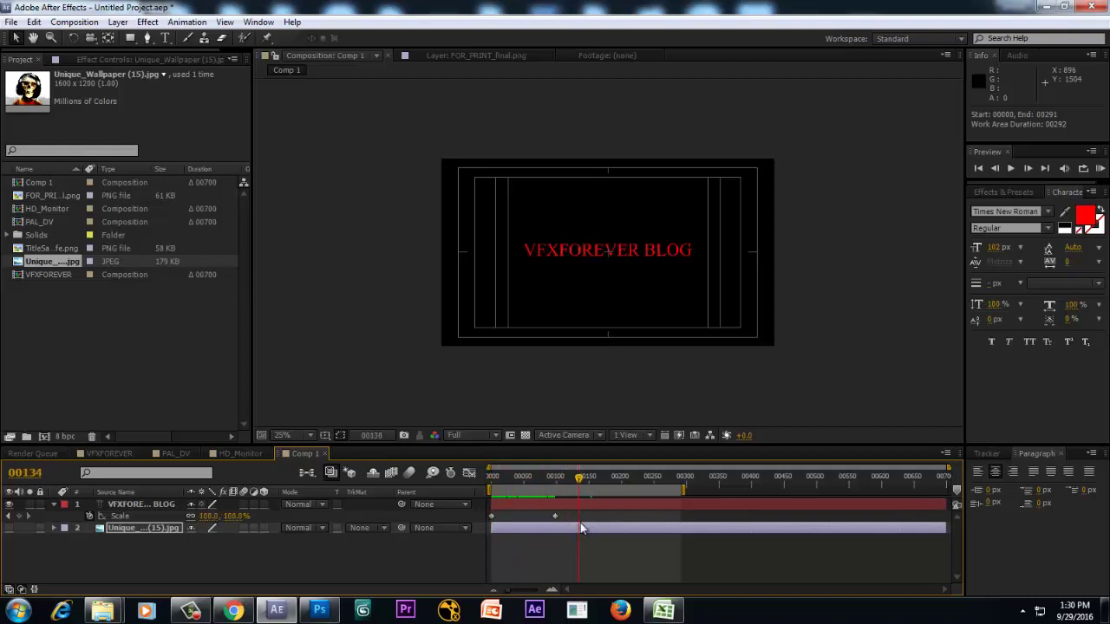